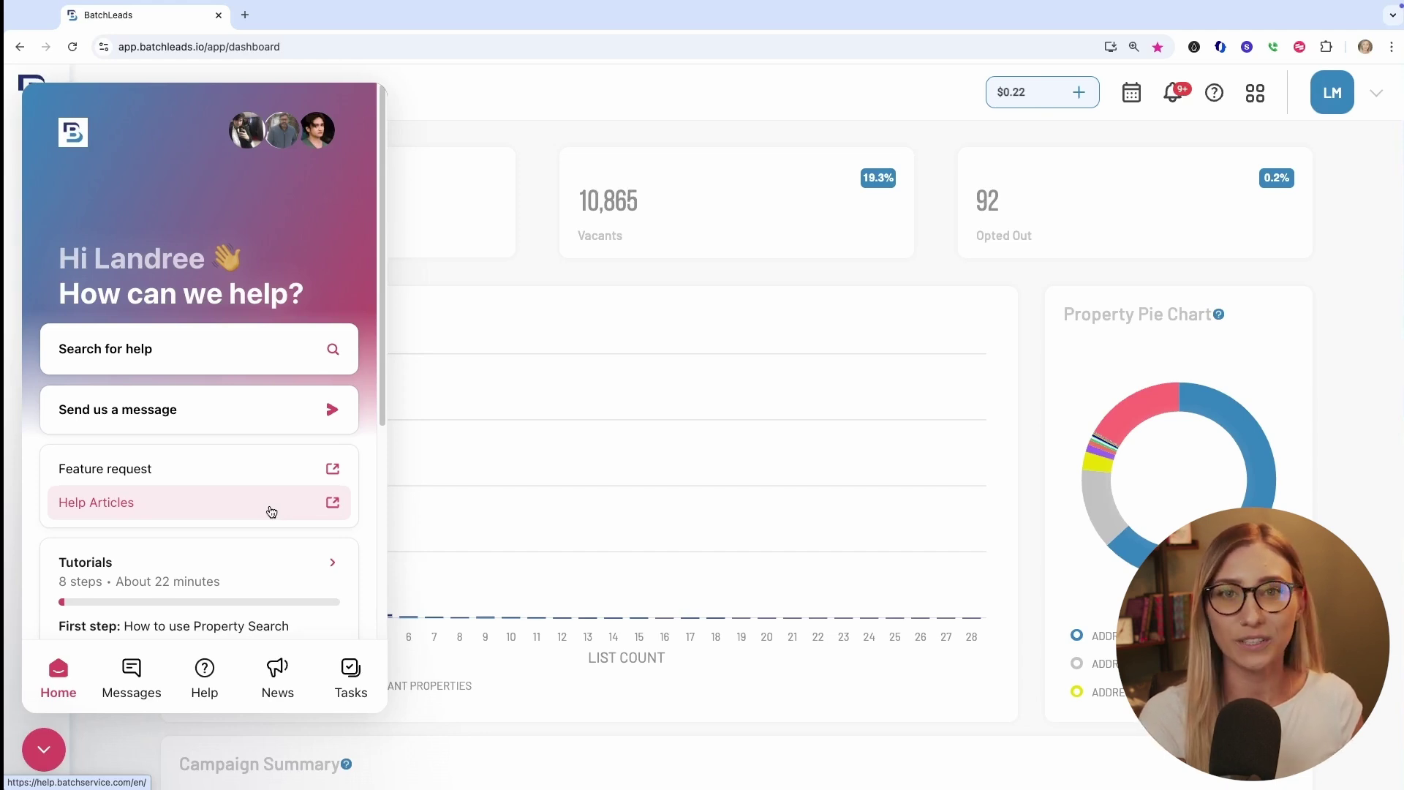
- Close the help widget and open the Property Search page
scroll(270, 508, "down", 5)
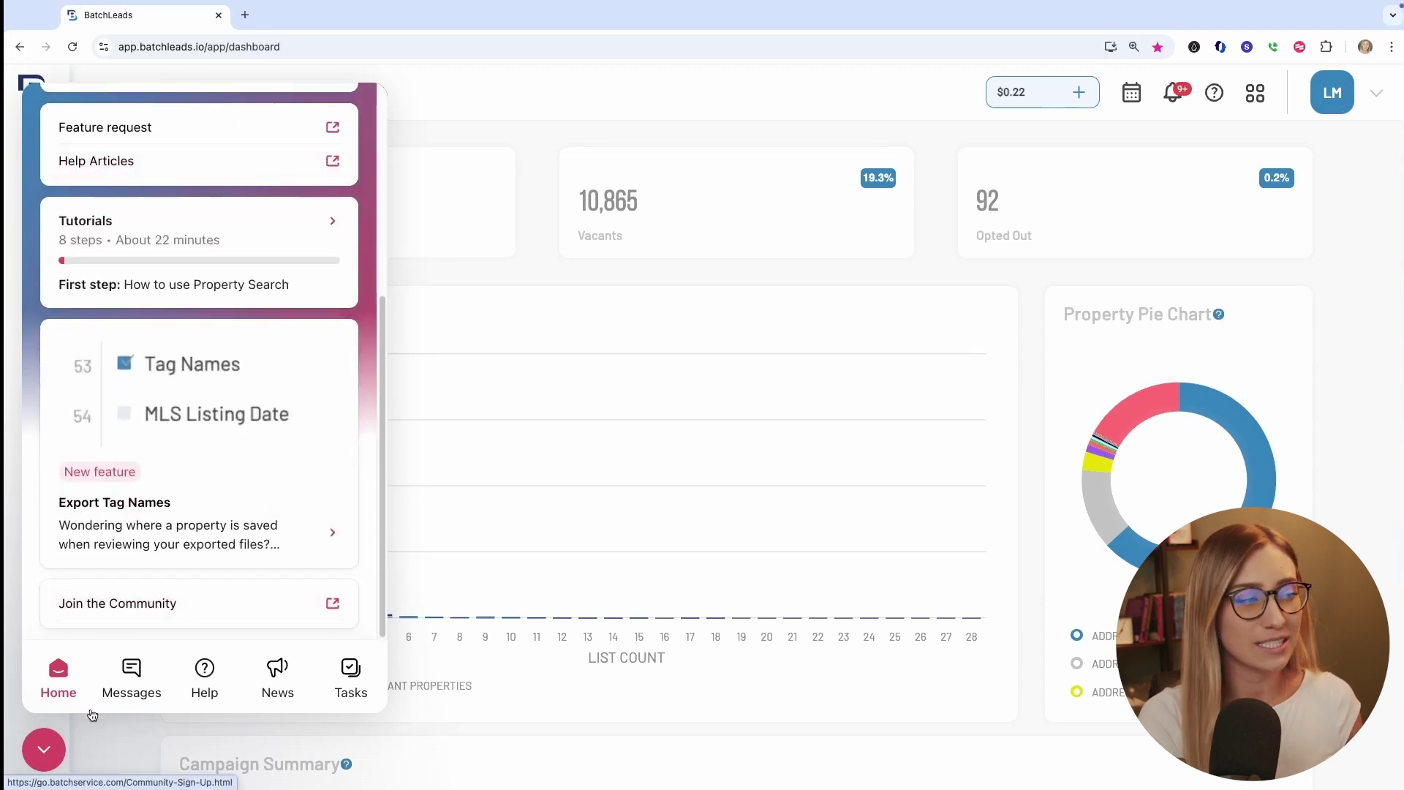
left_click(43, 750)
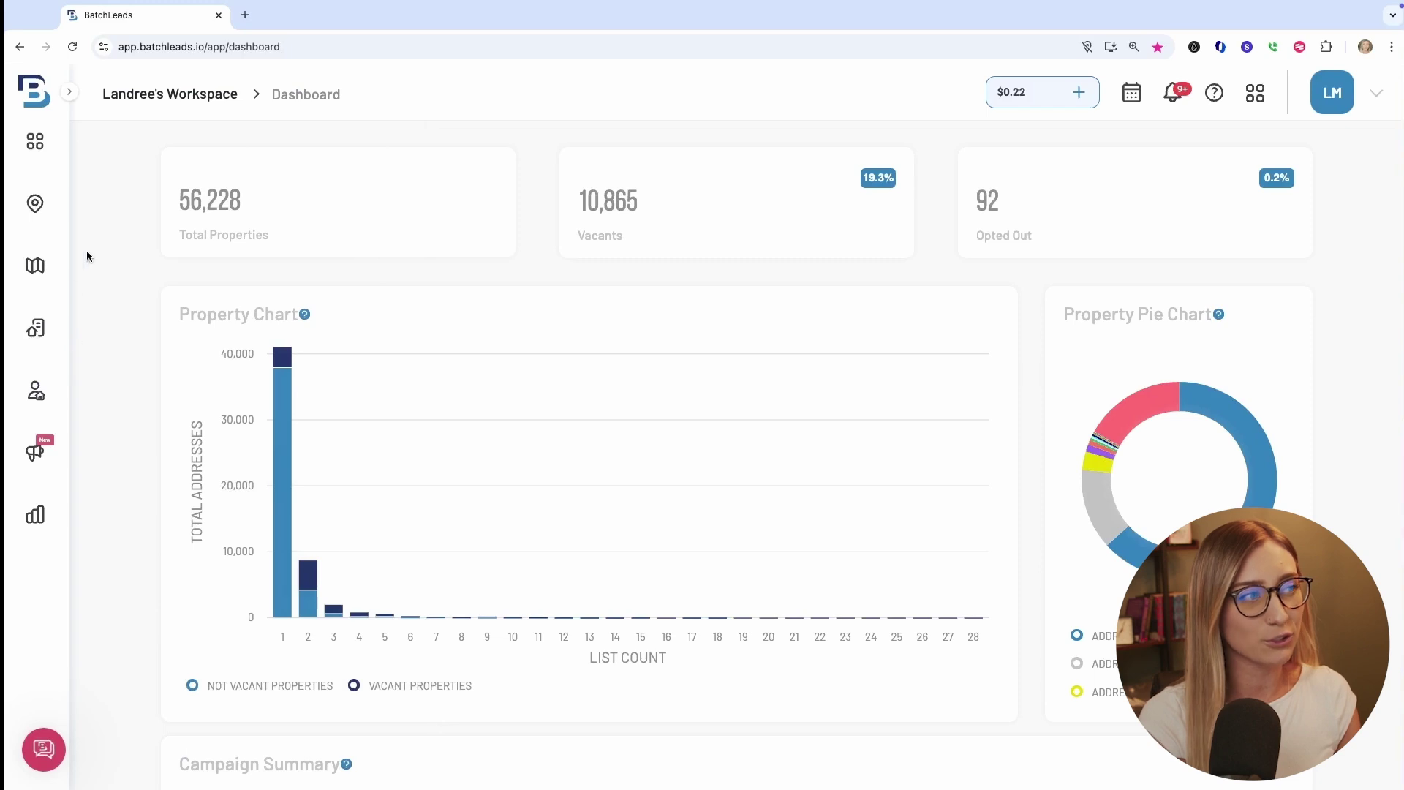
left_click(35, 204)
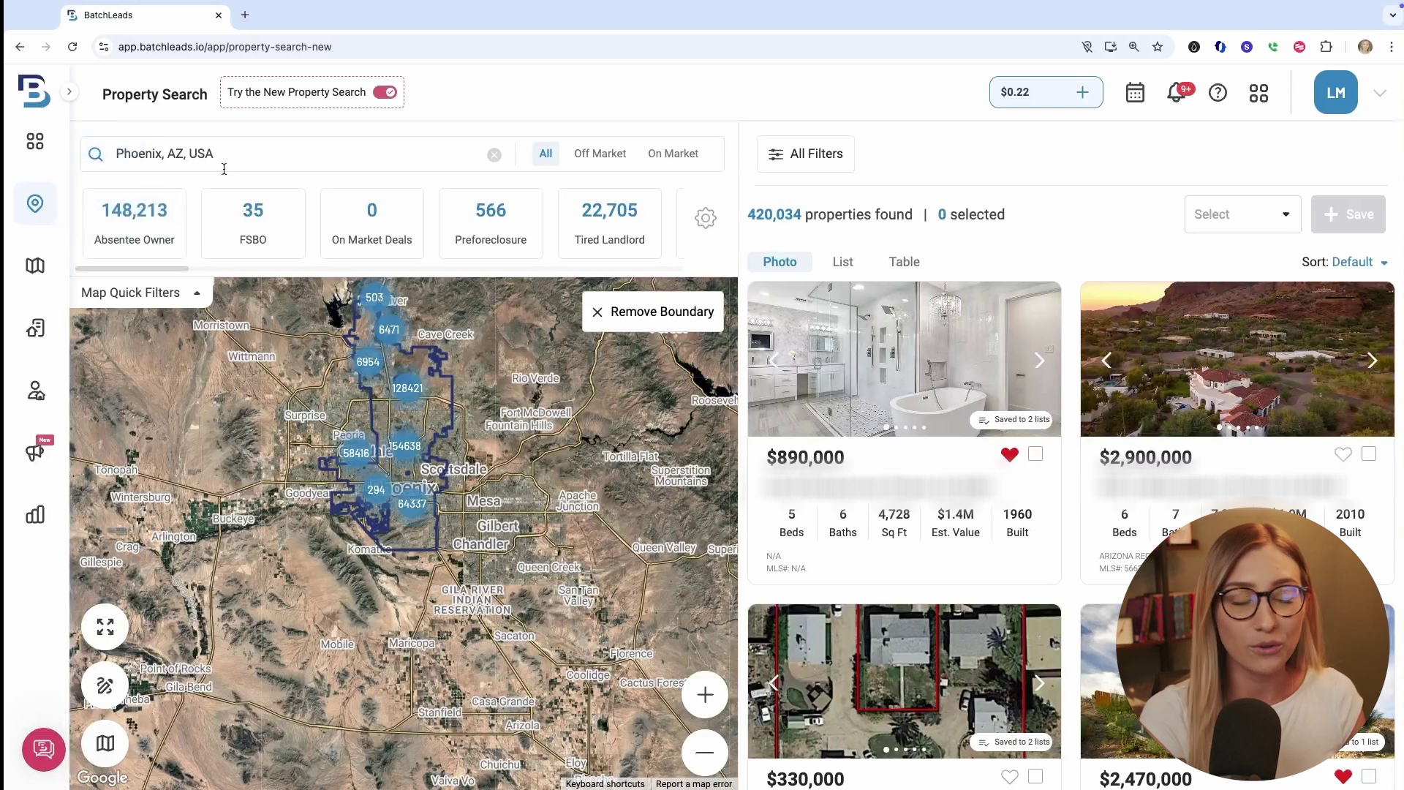
- Replace the search location with Tampa, FL, USA and limit the results to off-market properties
left_click(494, 154)
left_click(398, 160)
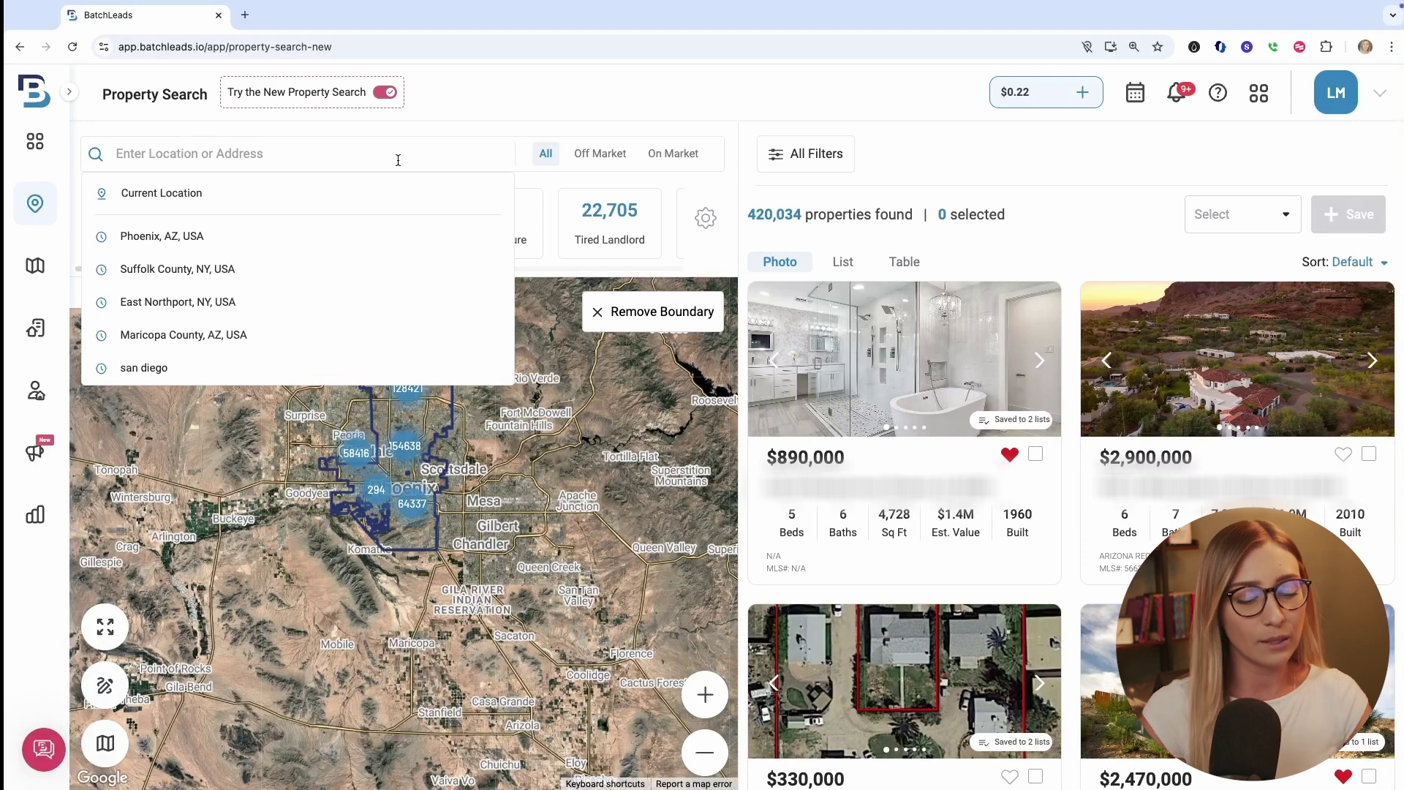
type("tampa")
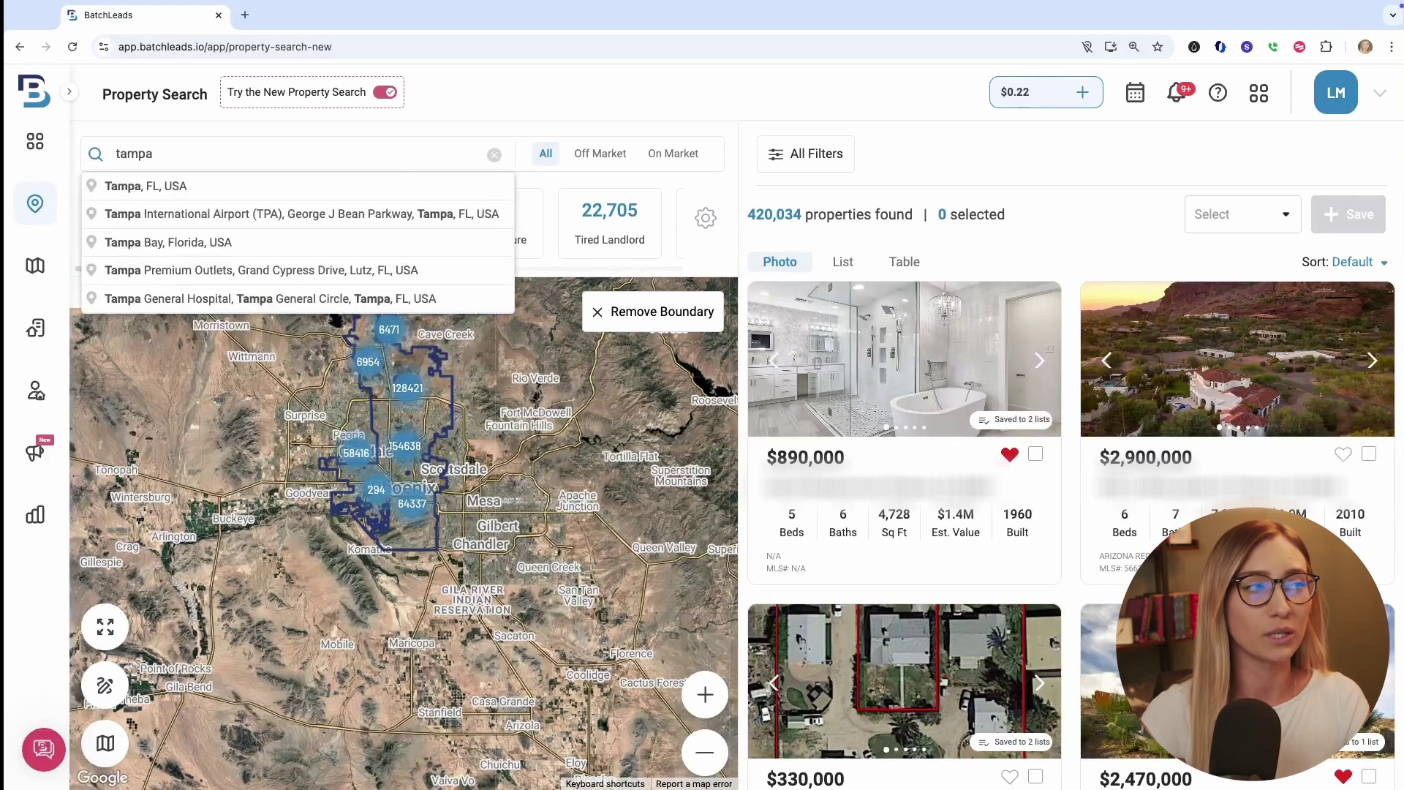
left_click(366, 188)
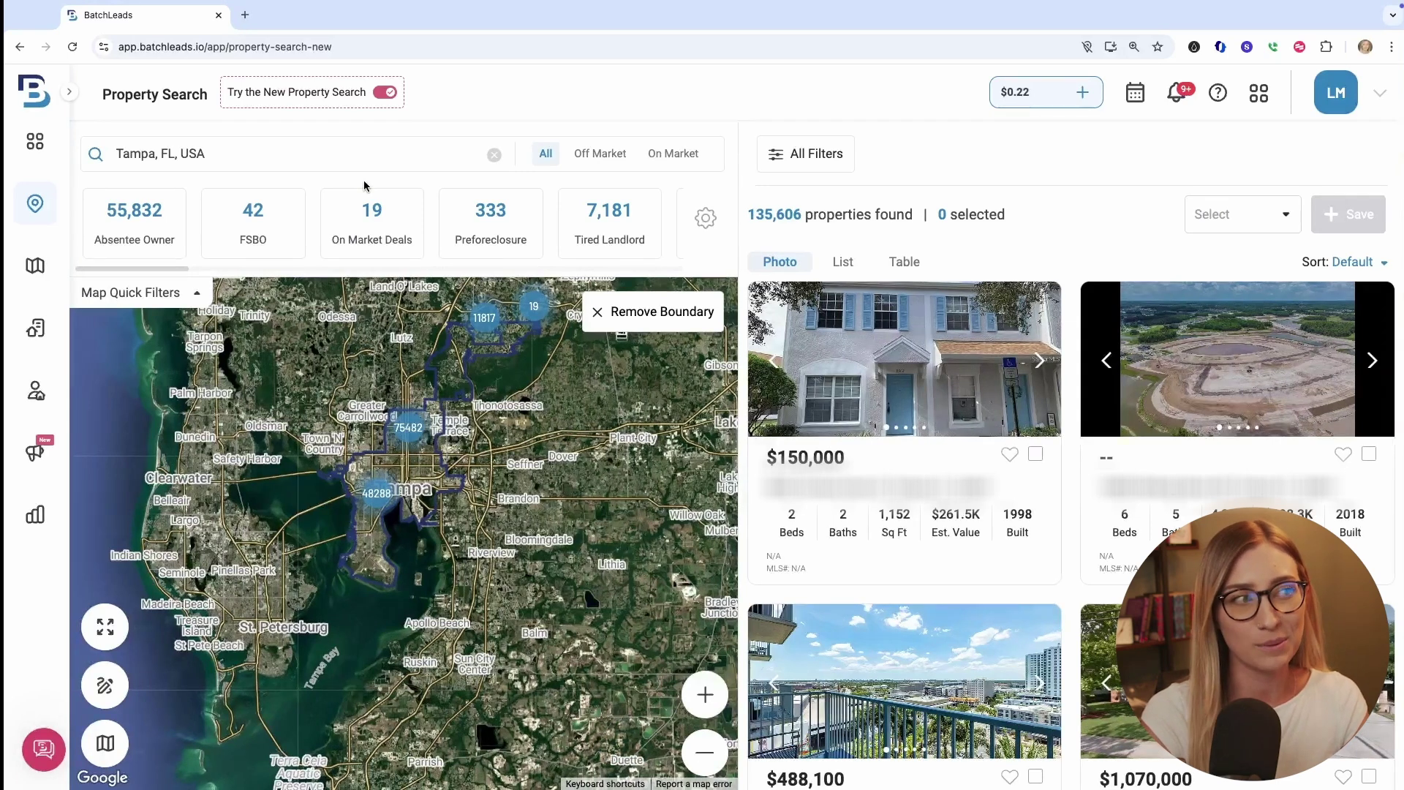
left_click(604, 157)
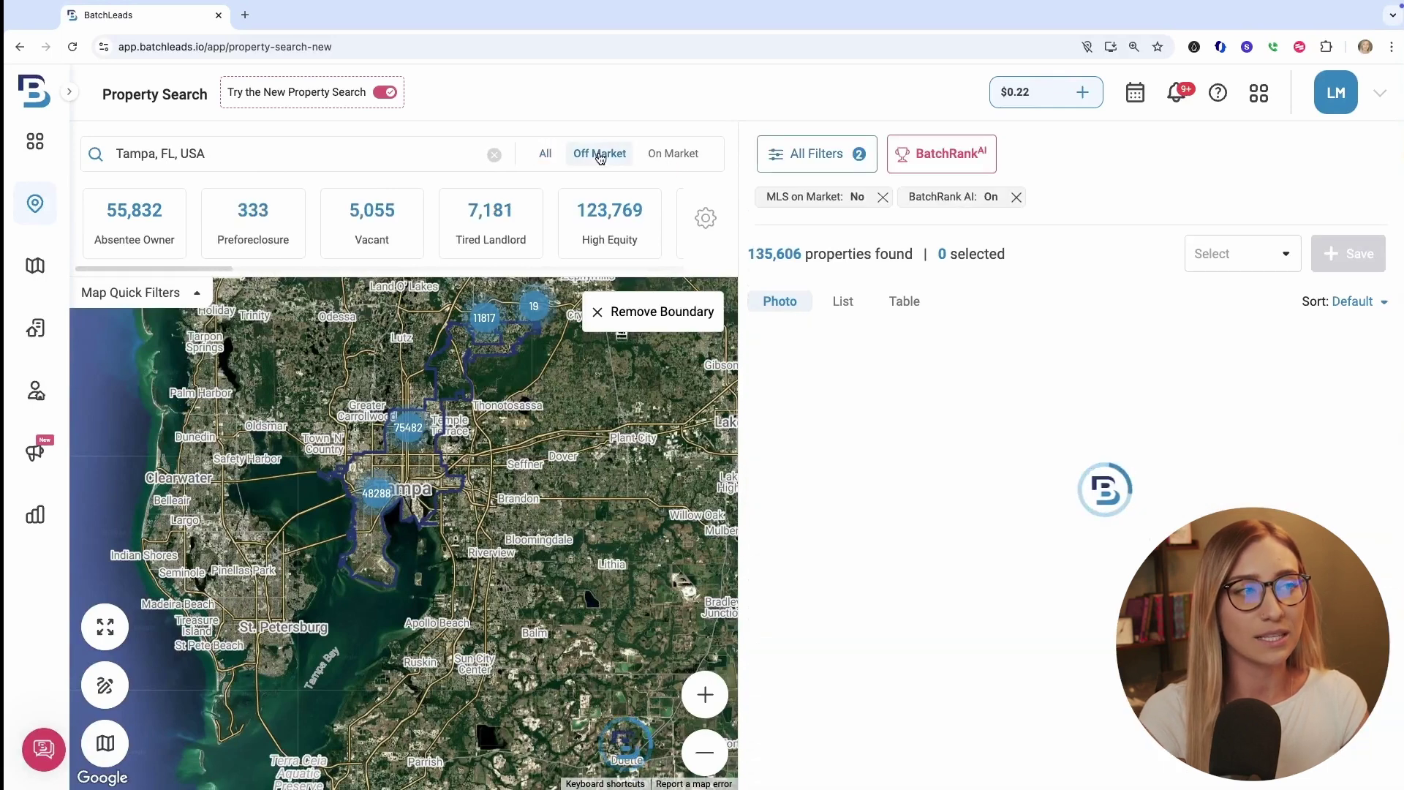
- Set the BatchRank AI likelihood to sell to the middle level and view the matching properties
left_click(967, 167)
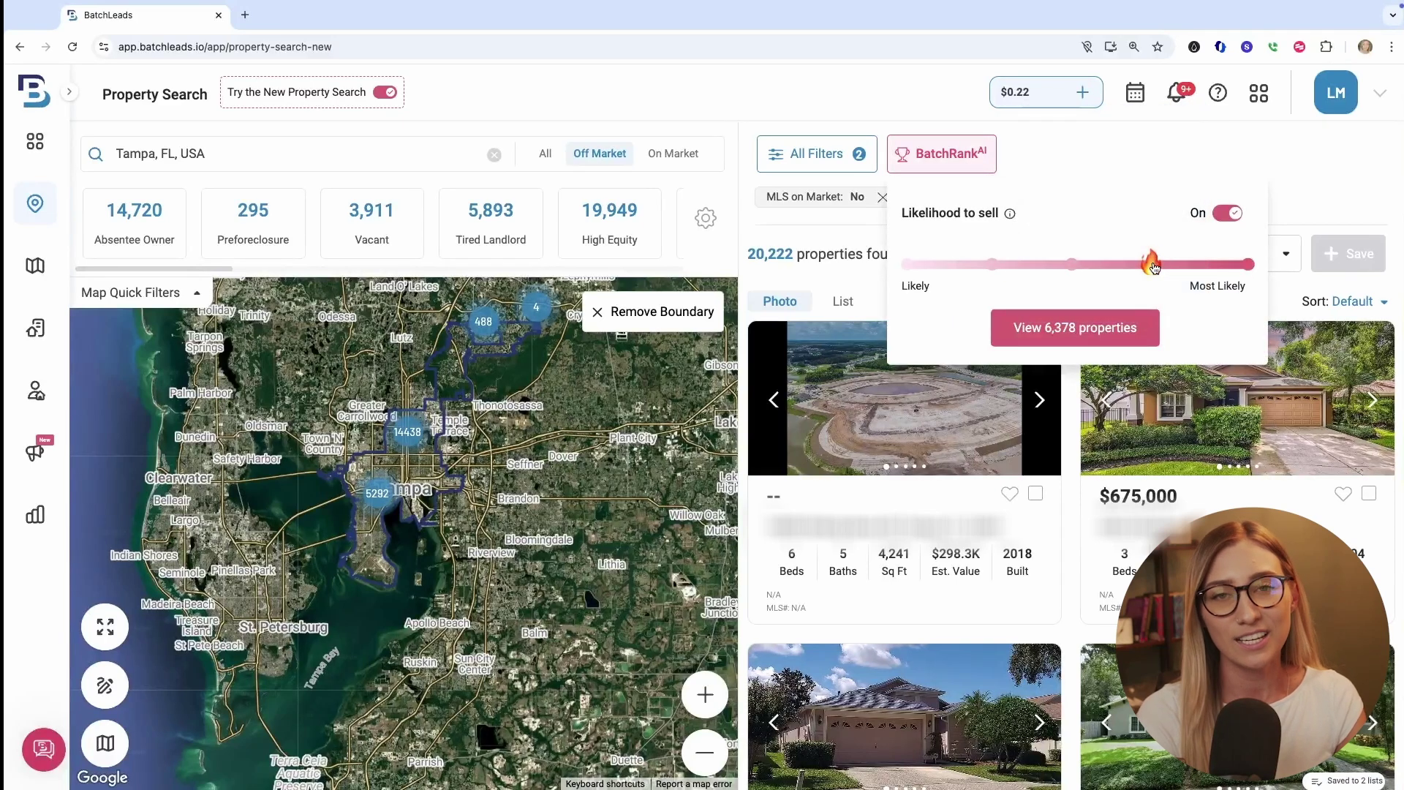
left_click_drag(1153, 268, 1069, 267)
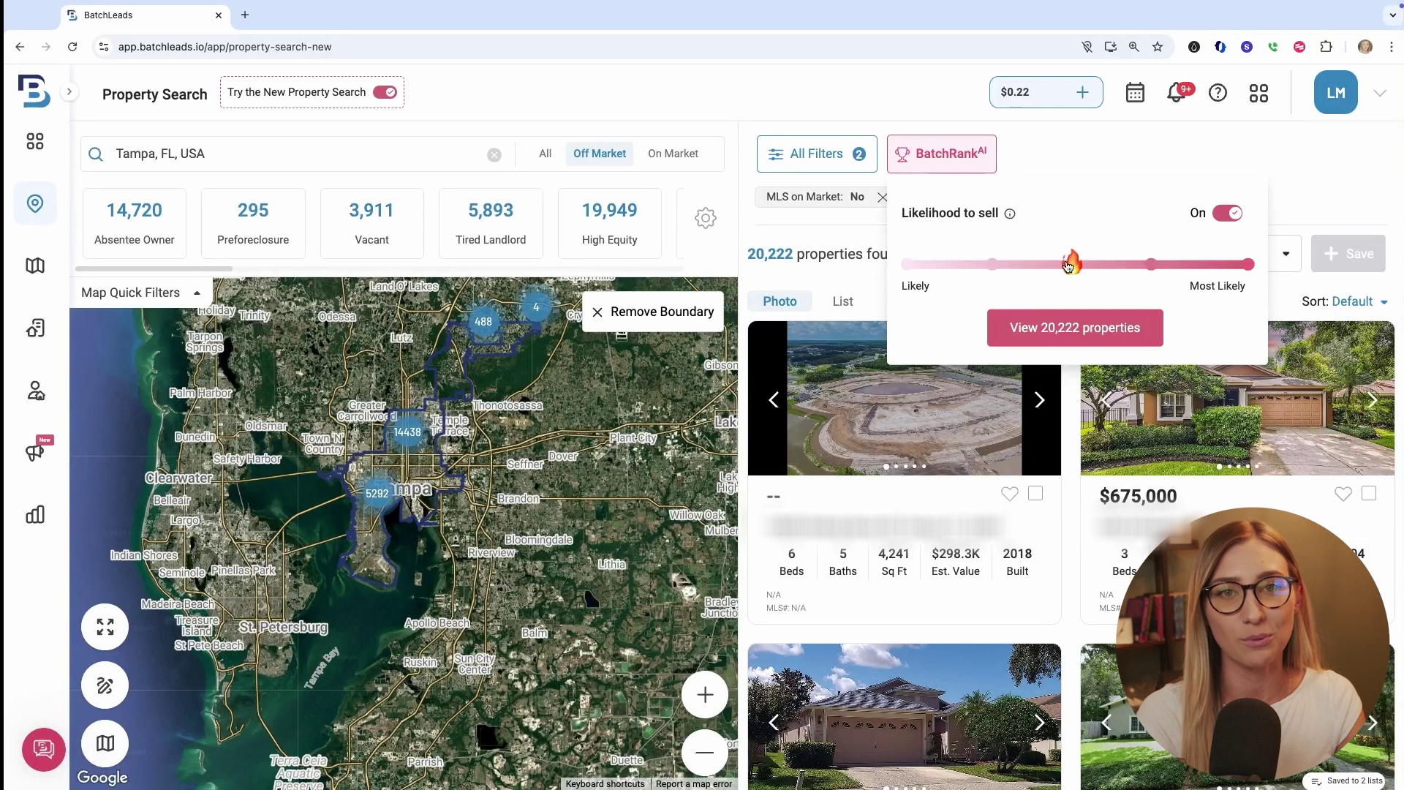
left_click(1075, 328)
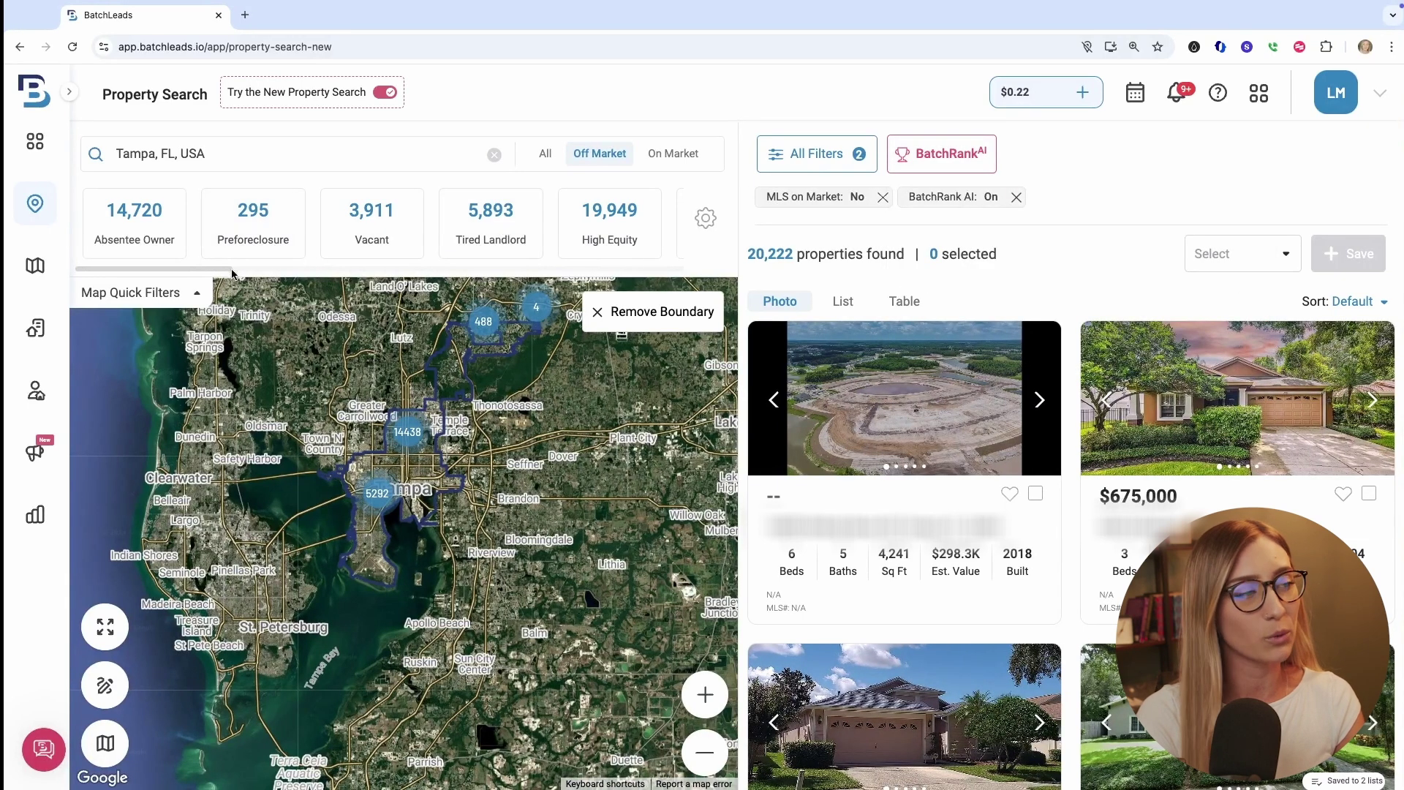
- Look through the remaining quick filter categories and the full set of property filter groups
left_click_drag(189, 272, 672, 284)
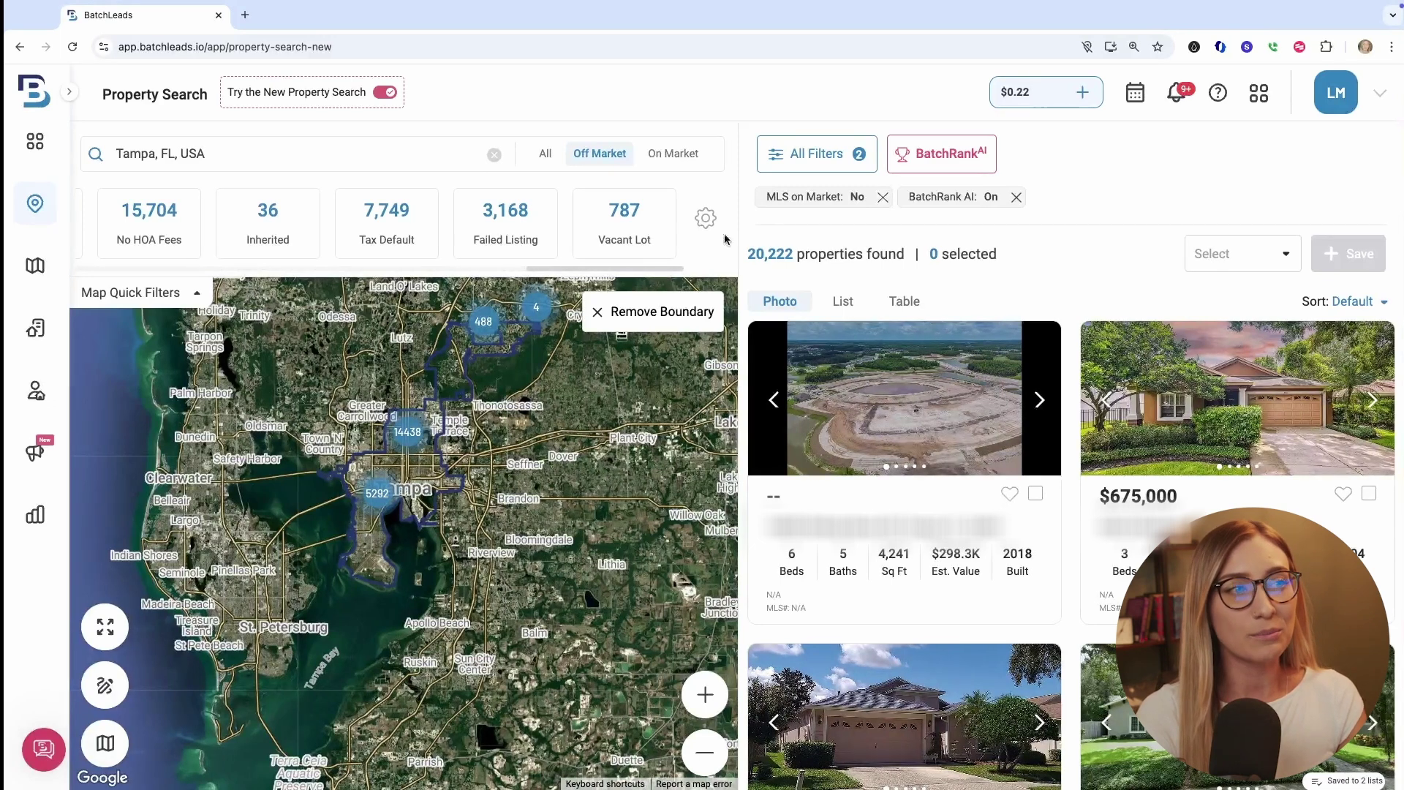
left_click(807, 168)
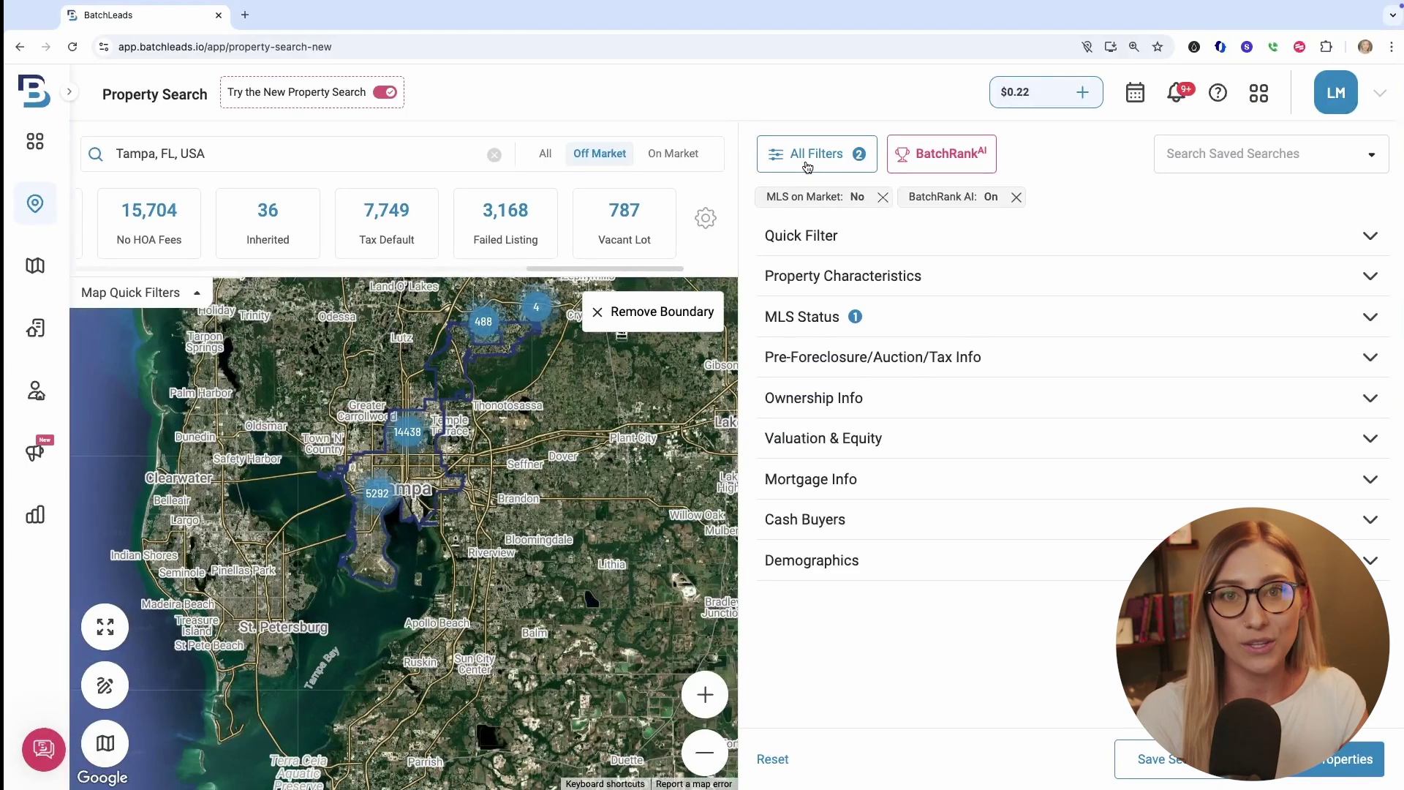
left_click(807, 169)
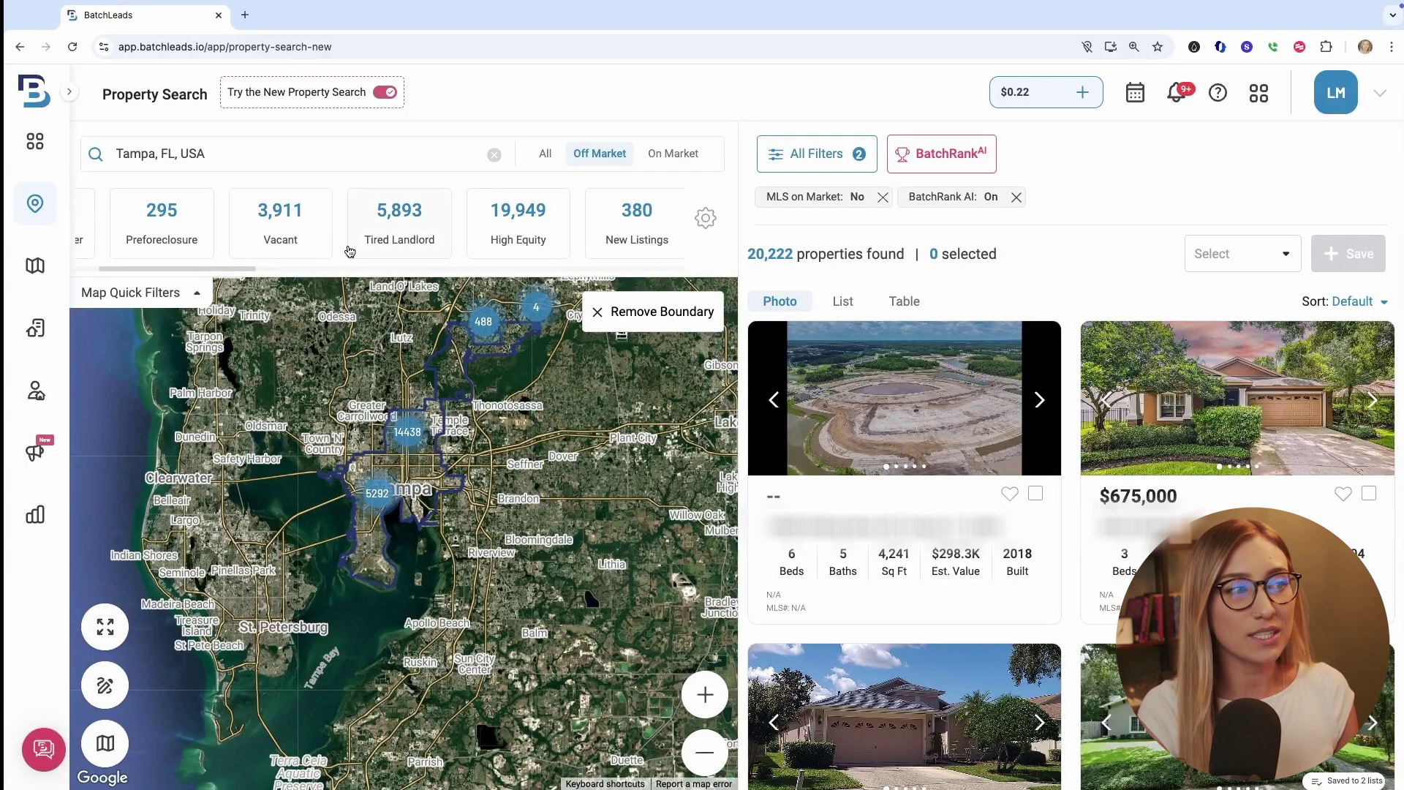
- Apply the Tired Landlord quick filter and raise the BatchRank AI likelihood to sell to one level below Most Likely
left_click(396, 242)
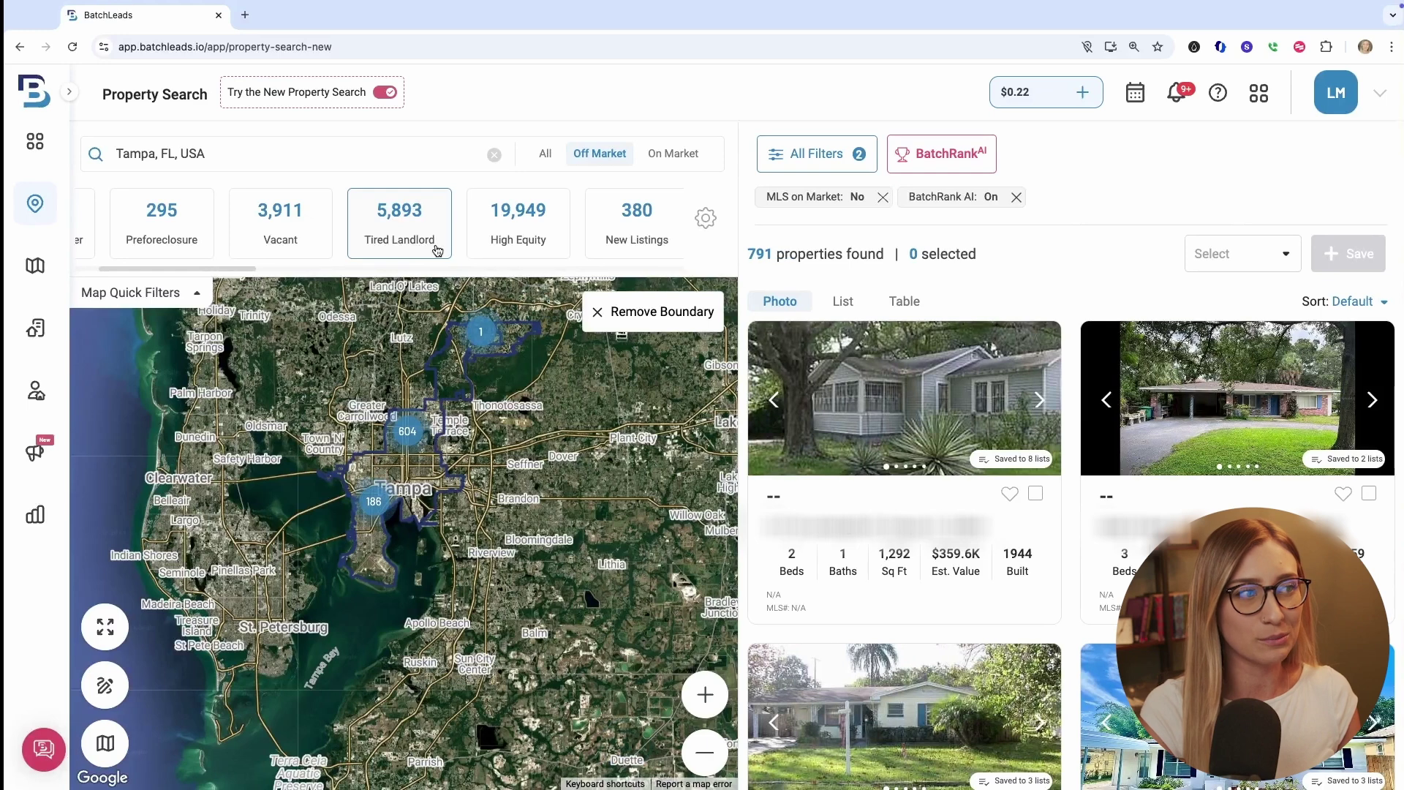
mouse_move(421, 246)
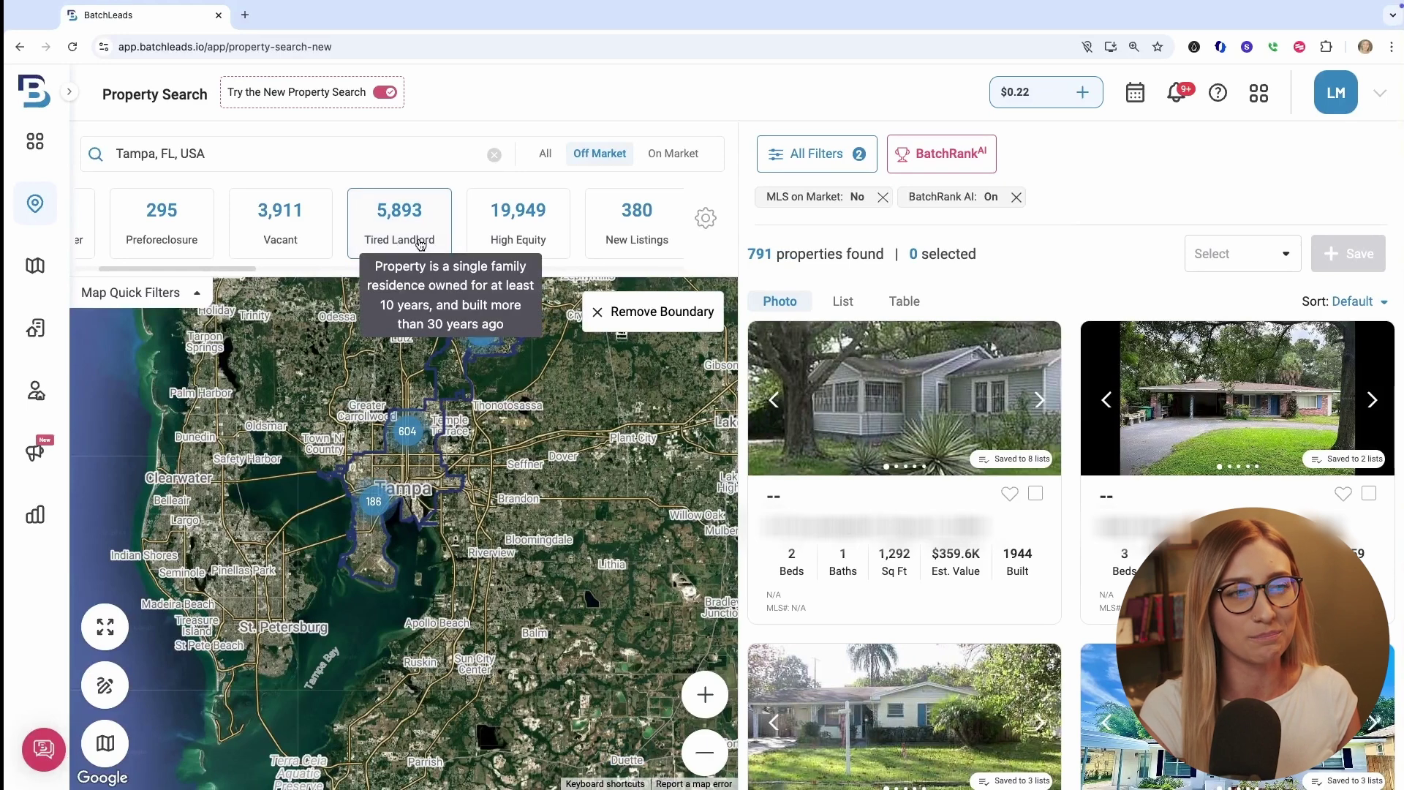
left_click(971, 154)
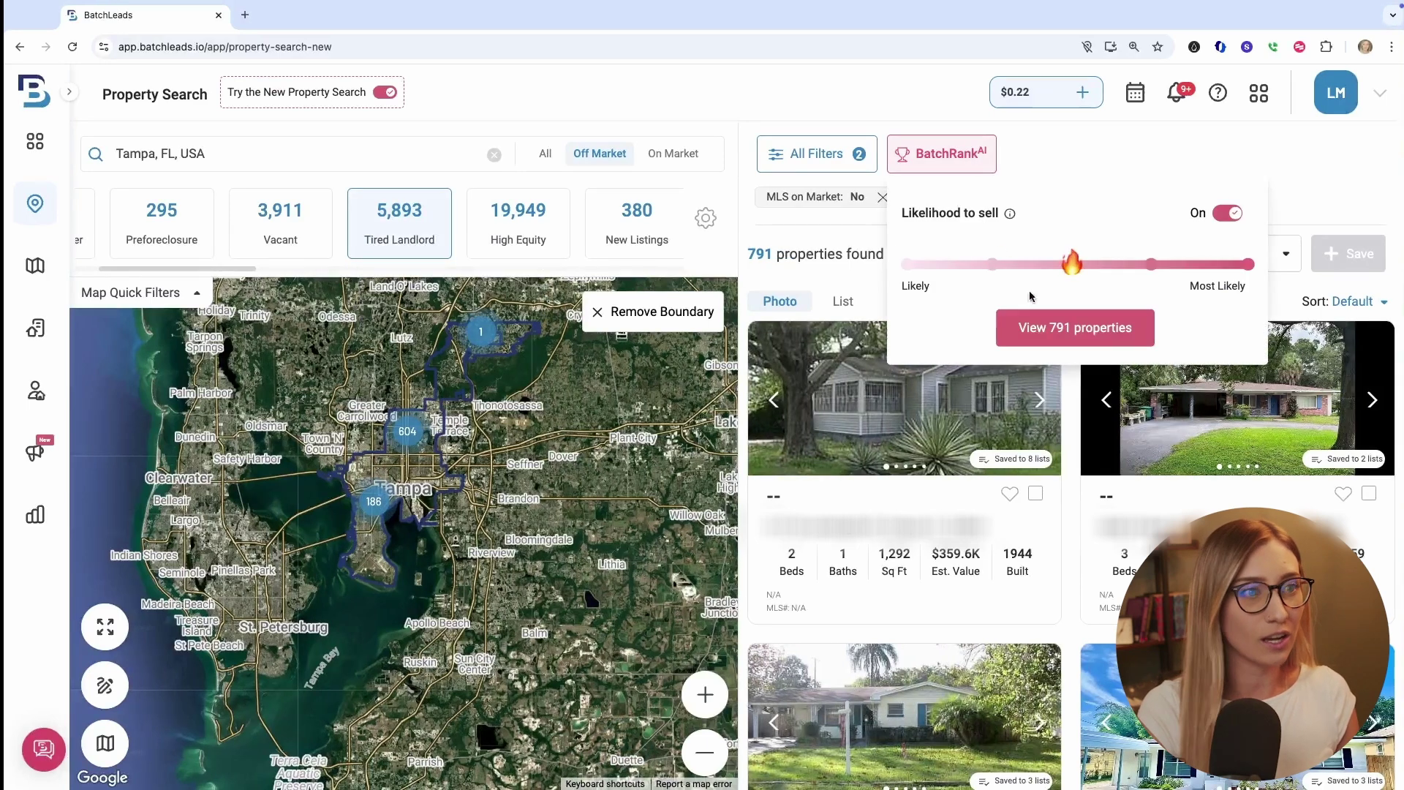
left_click_drag(1069, 274, 1149, 272)
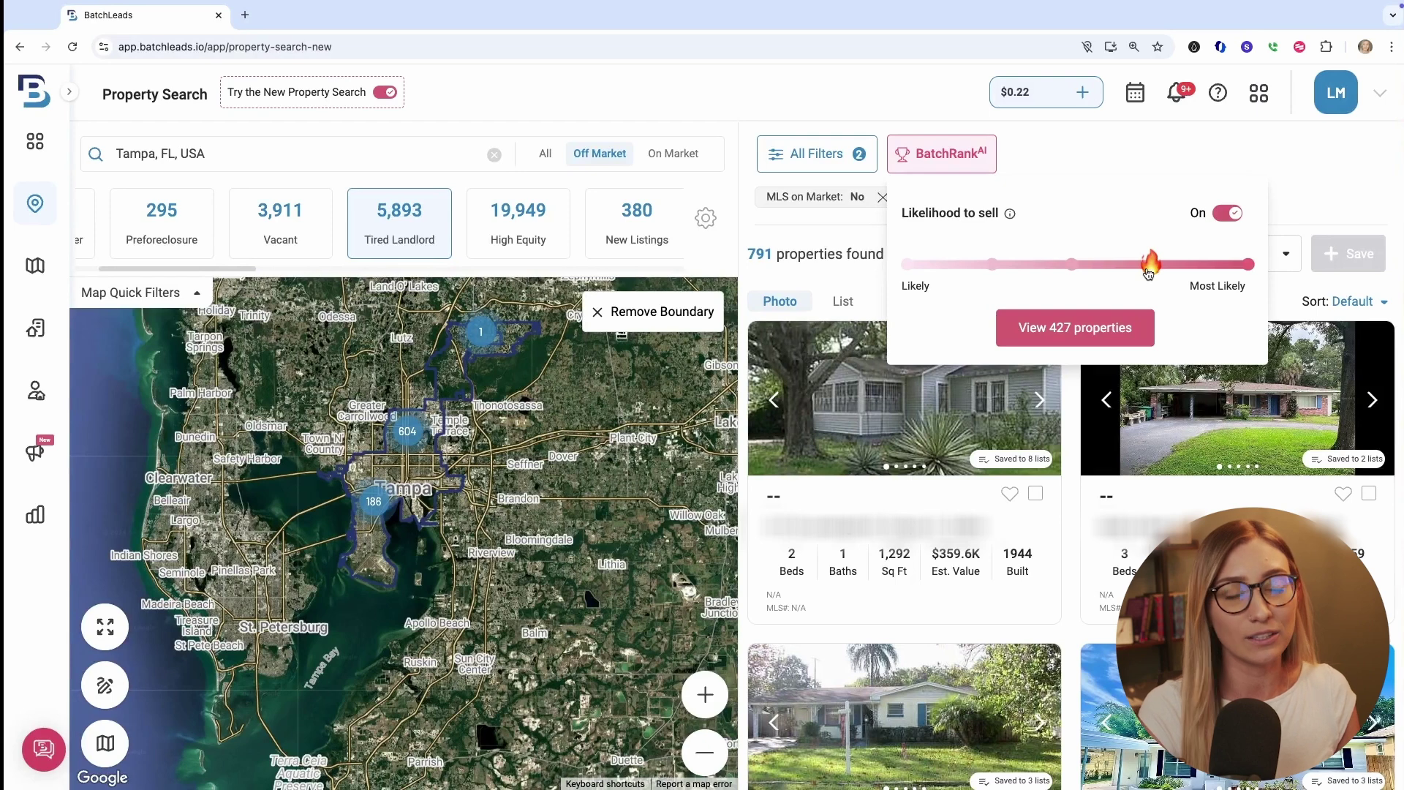
left_click(1102, 327)
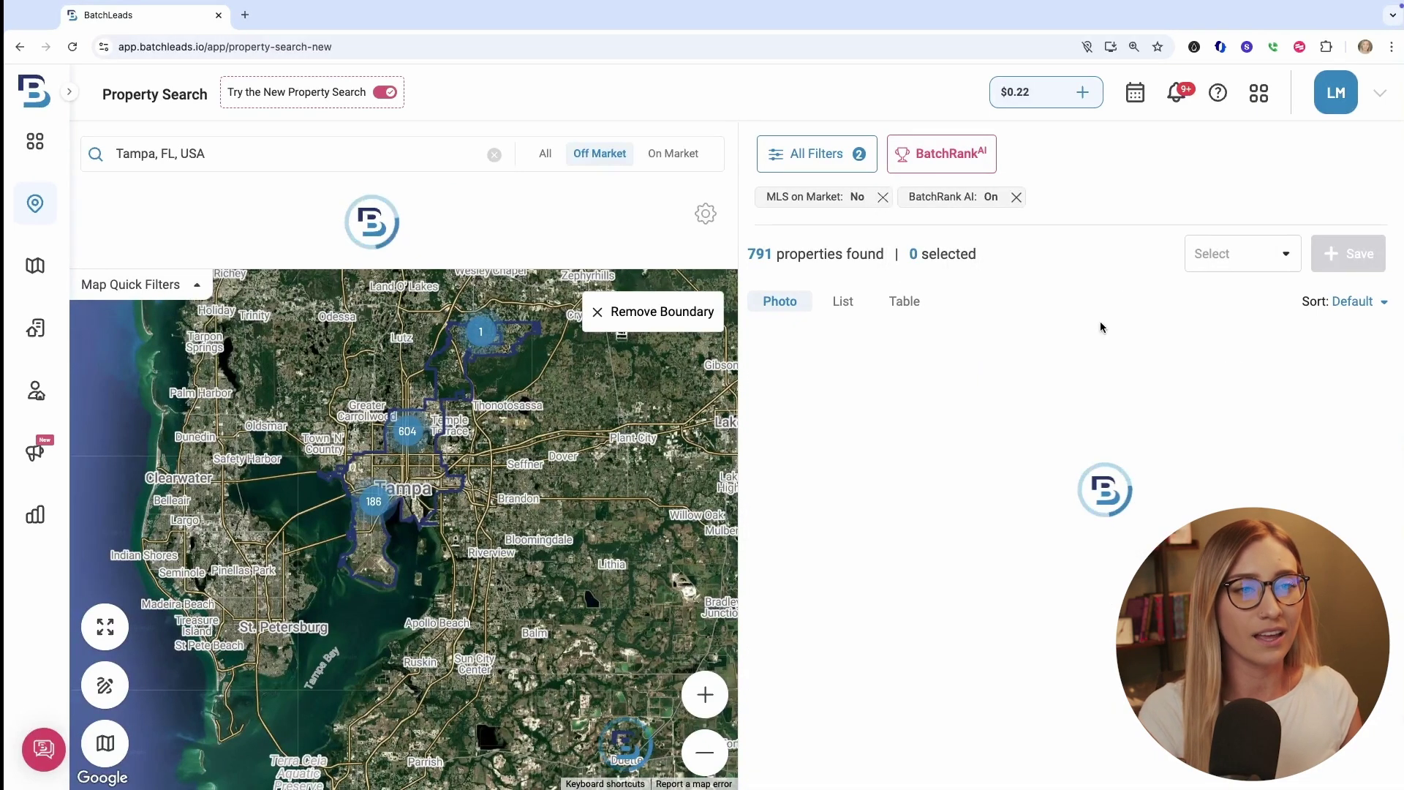
- Select all the filtered properties and choose to save the properties rather than their agents
left_click(1250, 270)
left_click(1219, 298)
left_click(1360, 256)
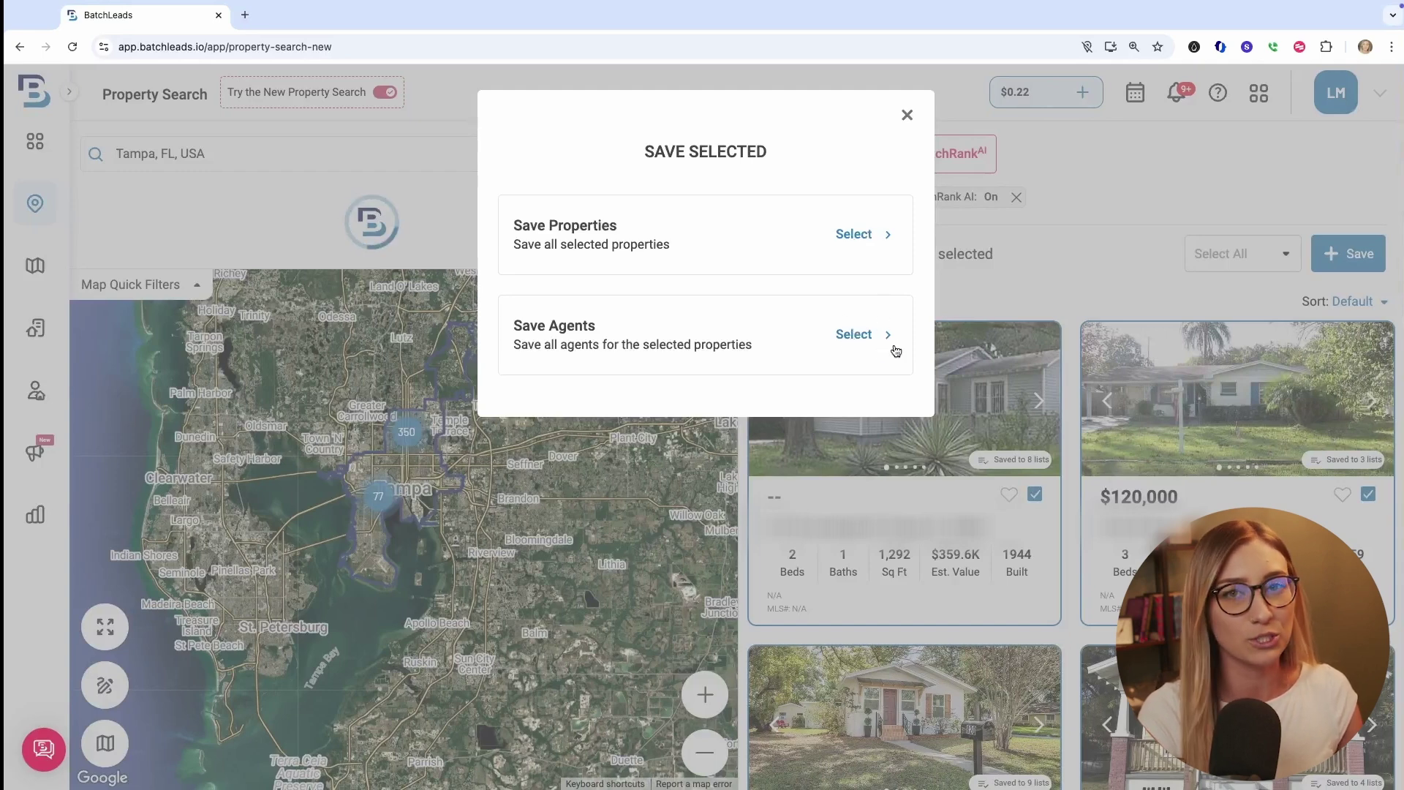
left_click(850, 240)
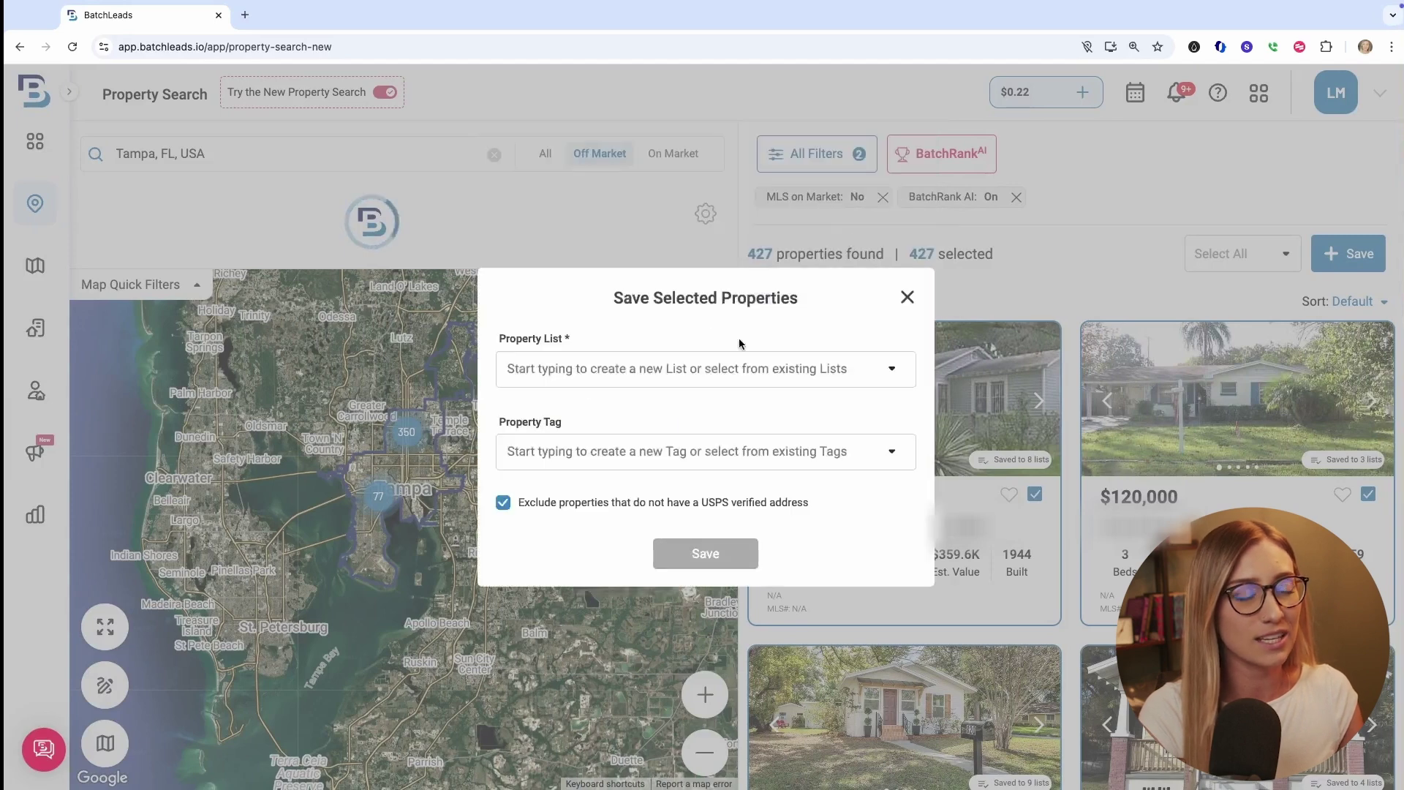
- Assign the existing Tired Landlord property list to the selected properties
left_click(715, 379)
type("T")
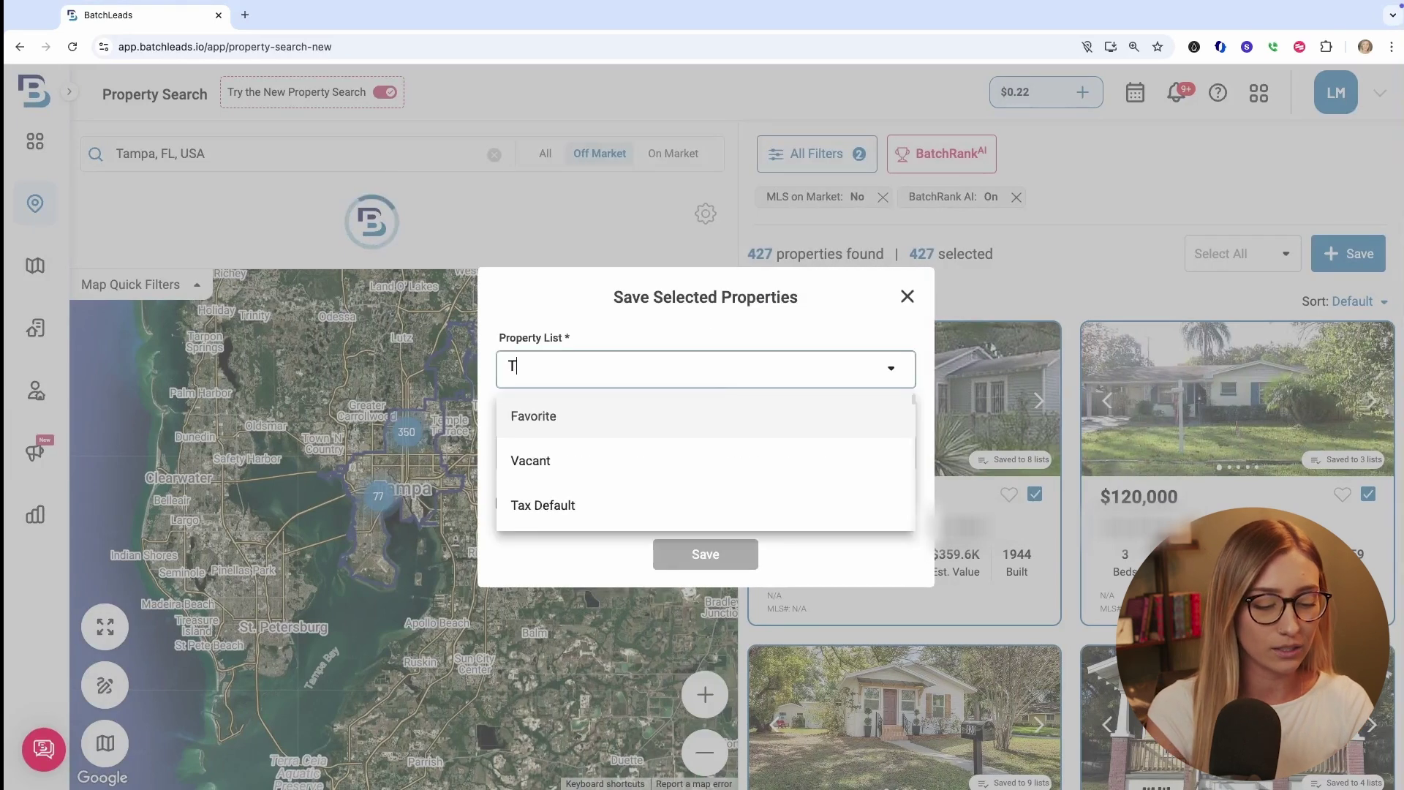
type("ired Lan")
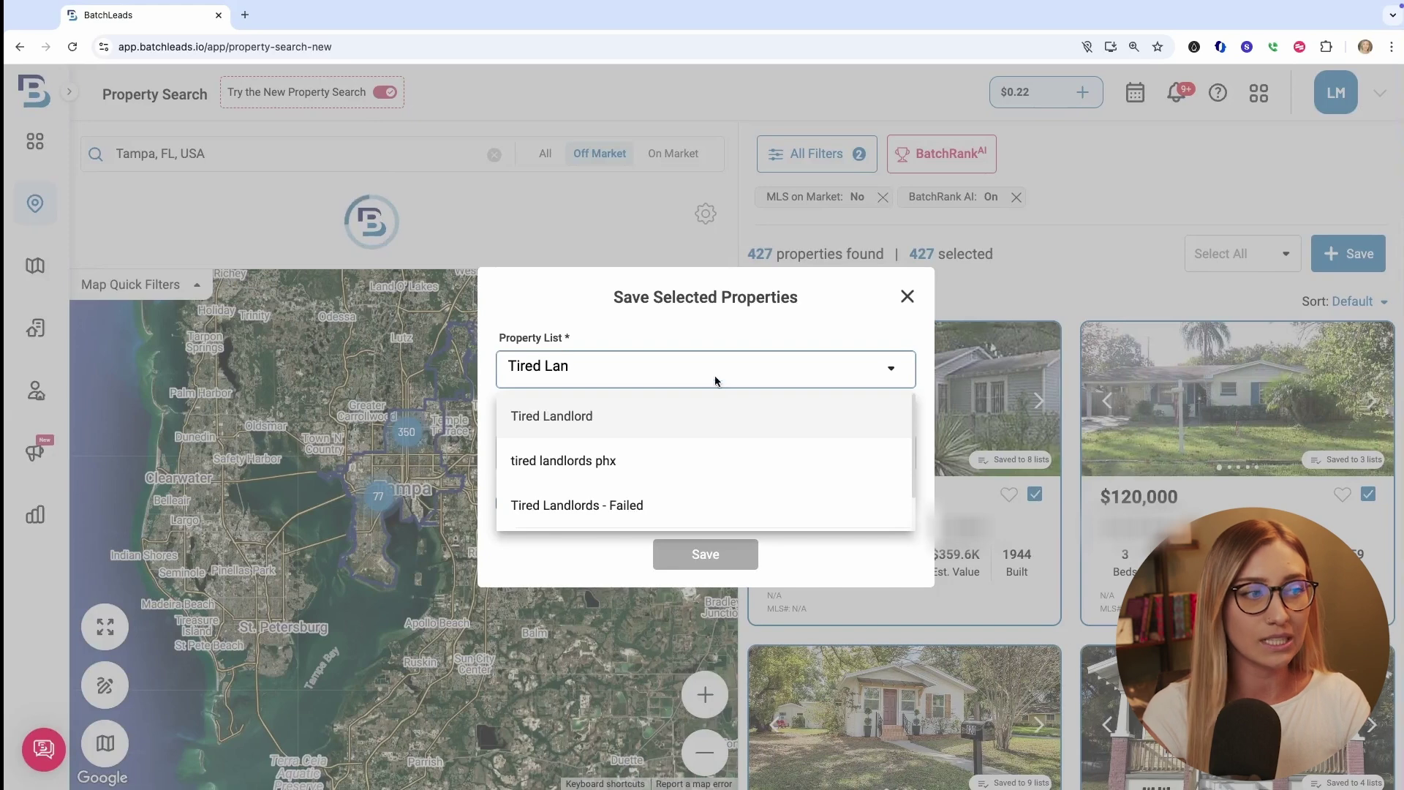
left_click(660, 418)
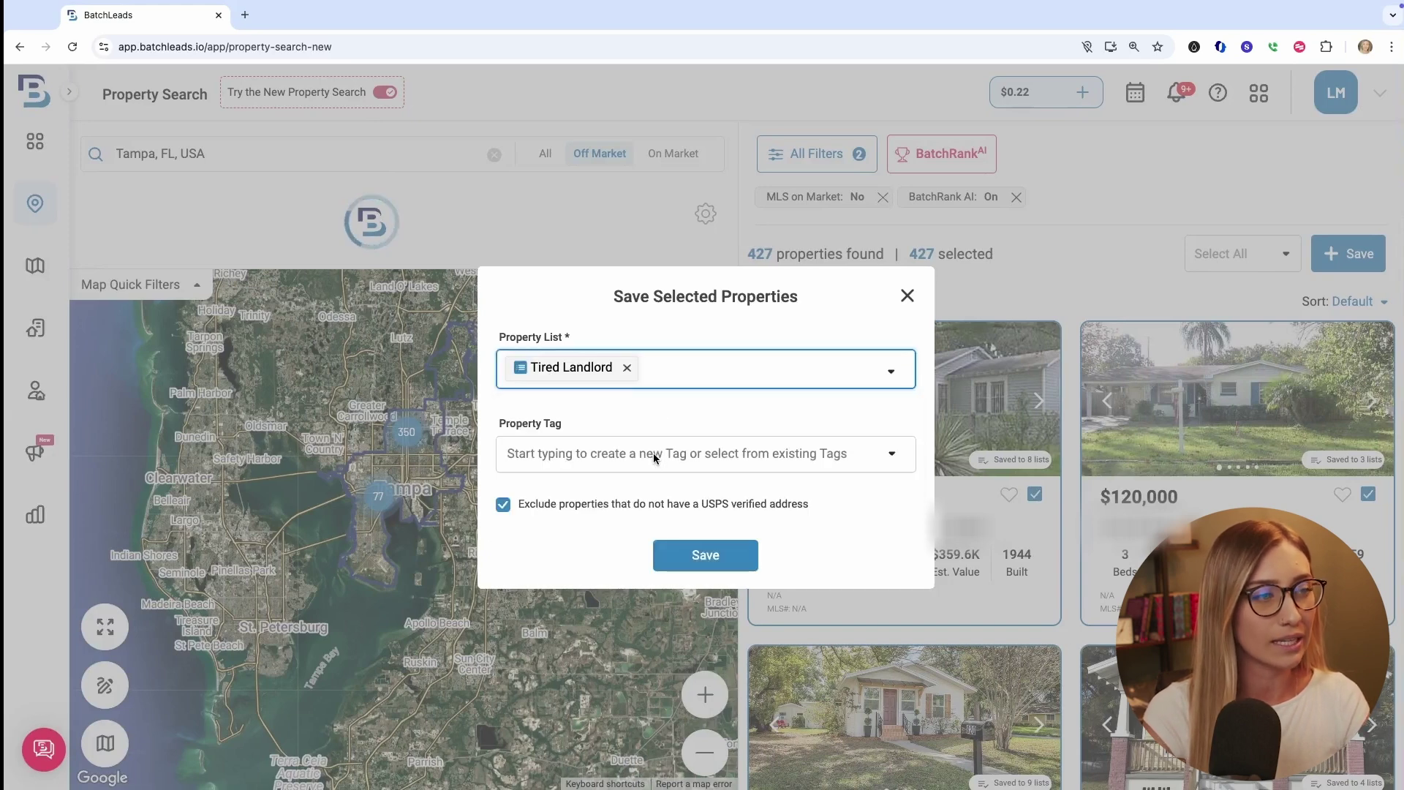
- Create the property tag "Tired Landlord - Tampa, FL - December 2024" and save the selected properties, skipping their agents
left_click(653, 458)
type("Tire")
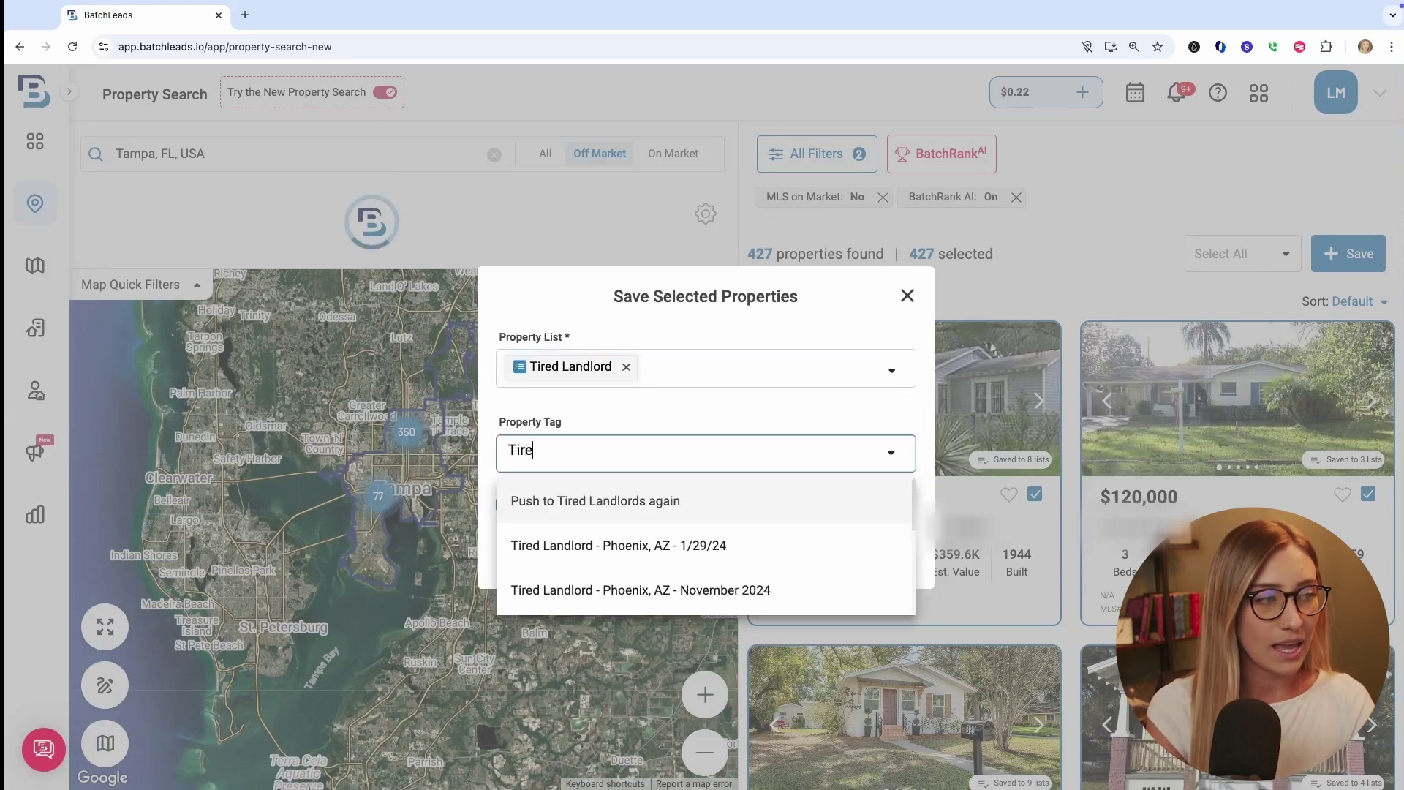
type("d Landlord")
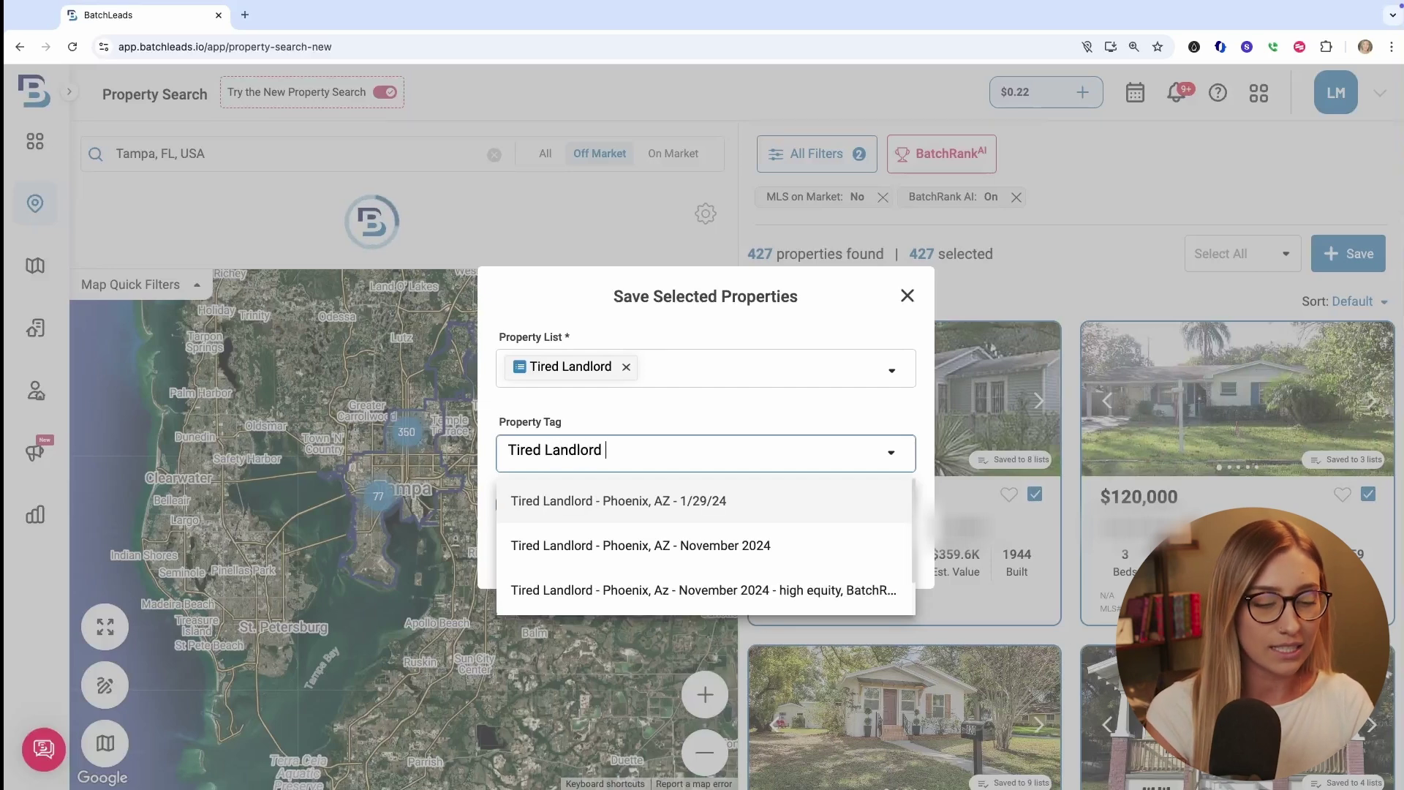
type(" -")
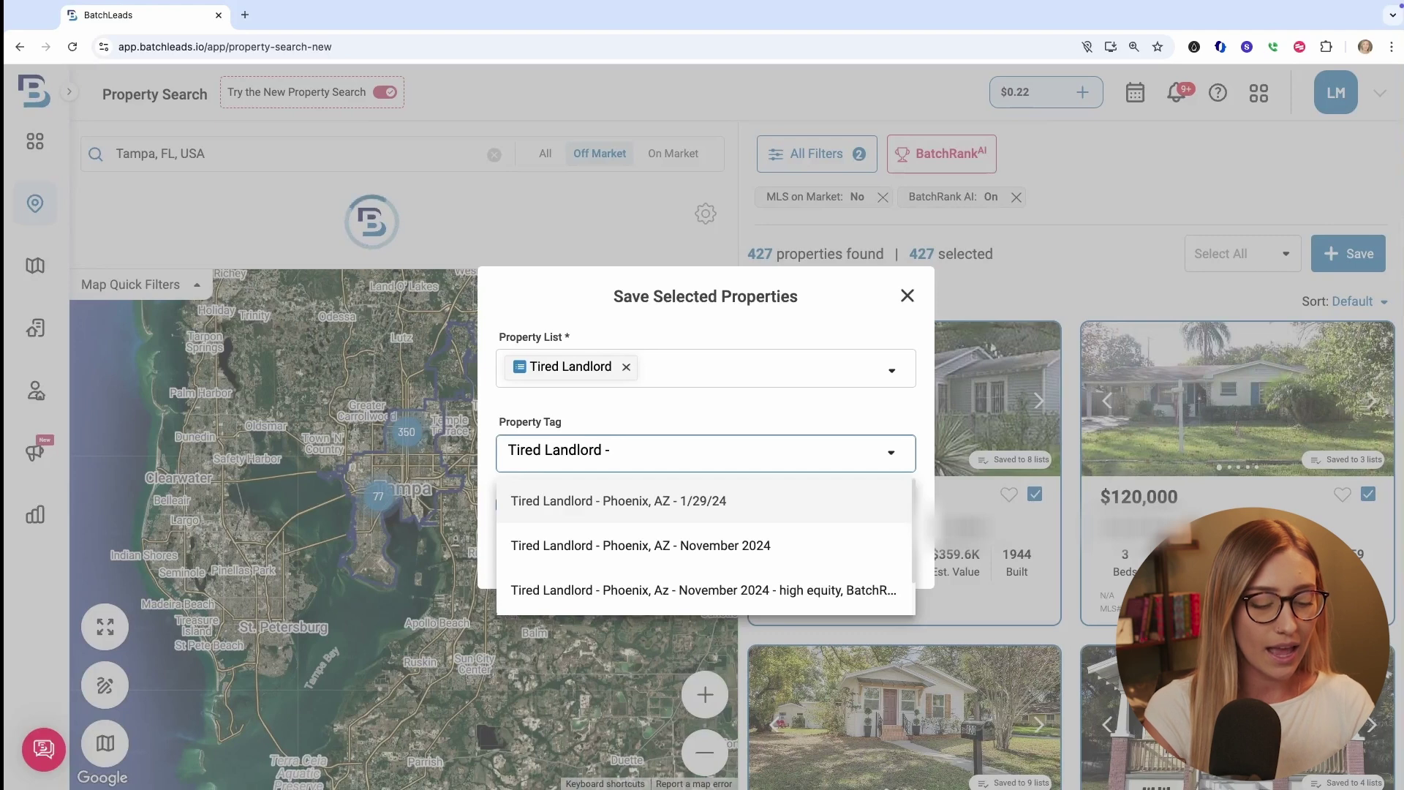
type(" Tampa, FL - ")
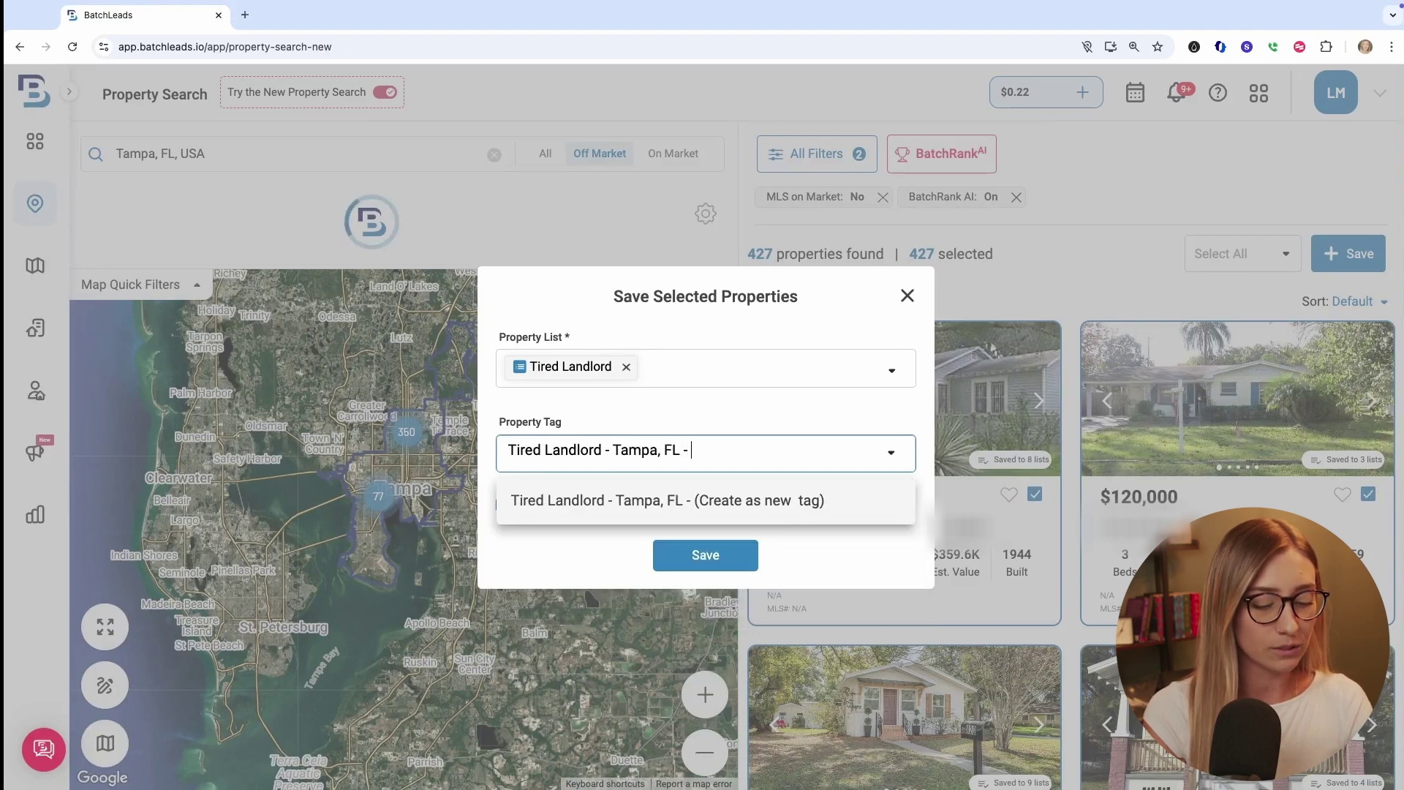
type("Cem")
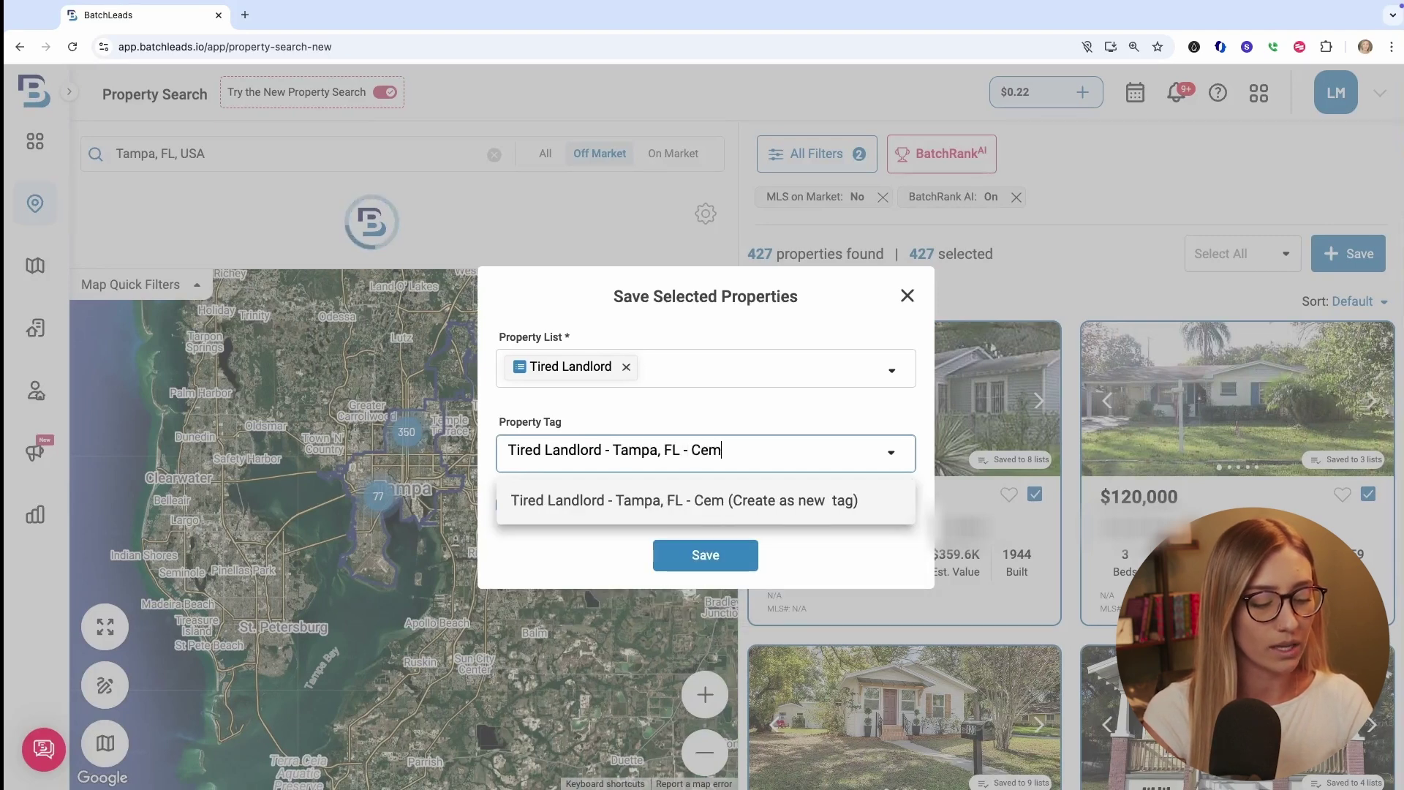
key("BackSpace")
key("BackSpace")
key("BackSpace")
type("De")
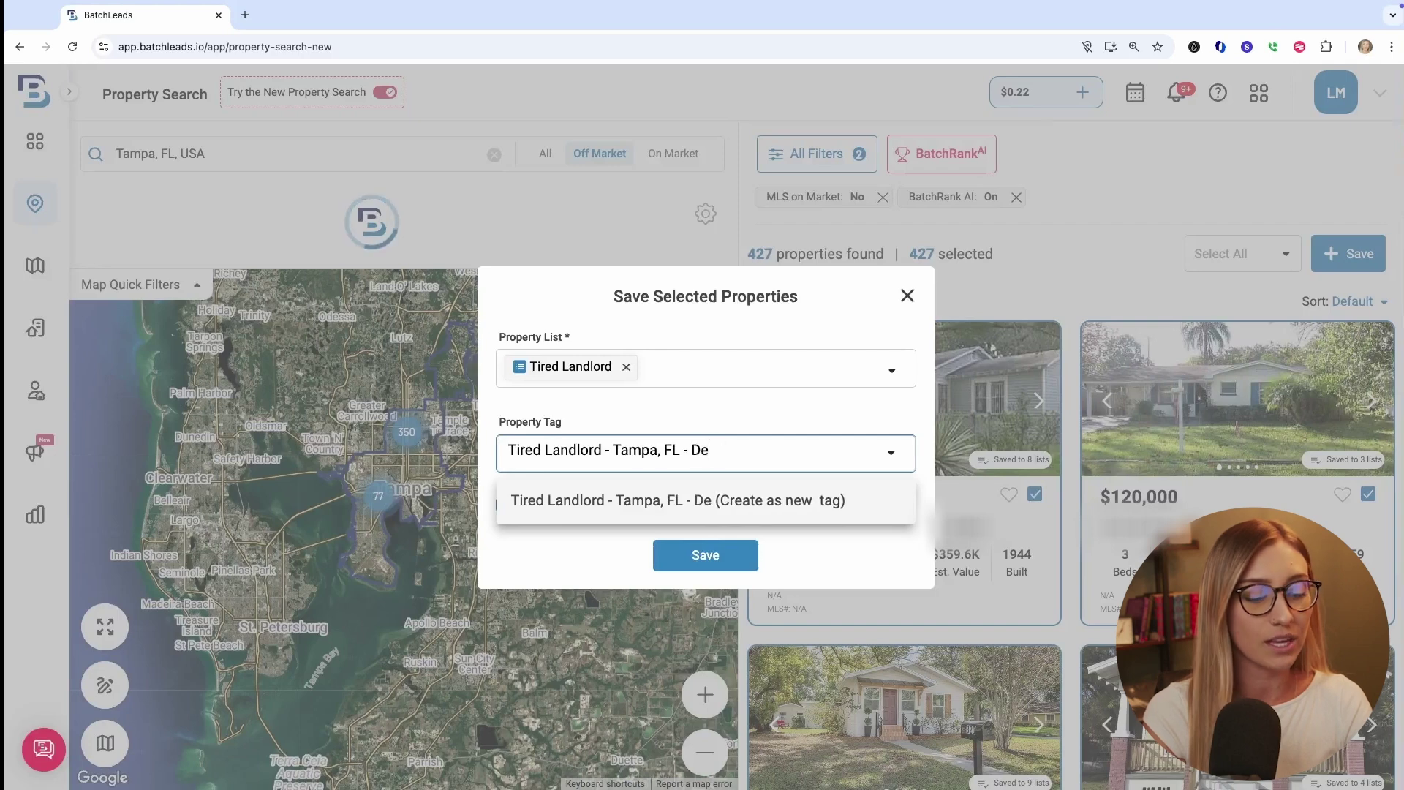
type("cember 2024")
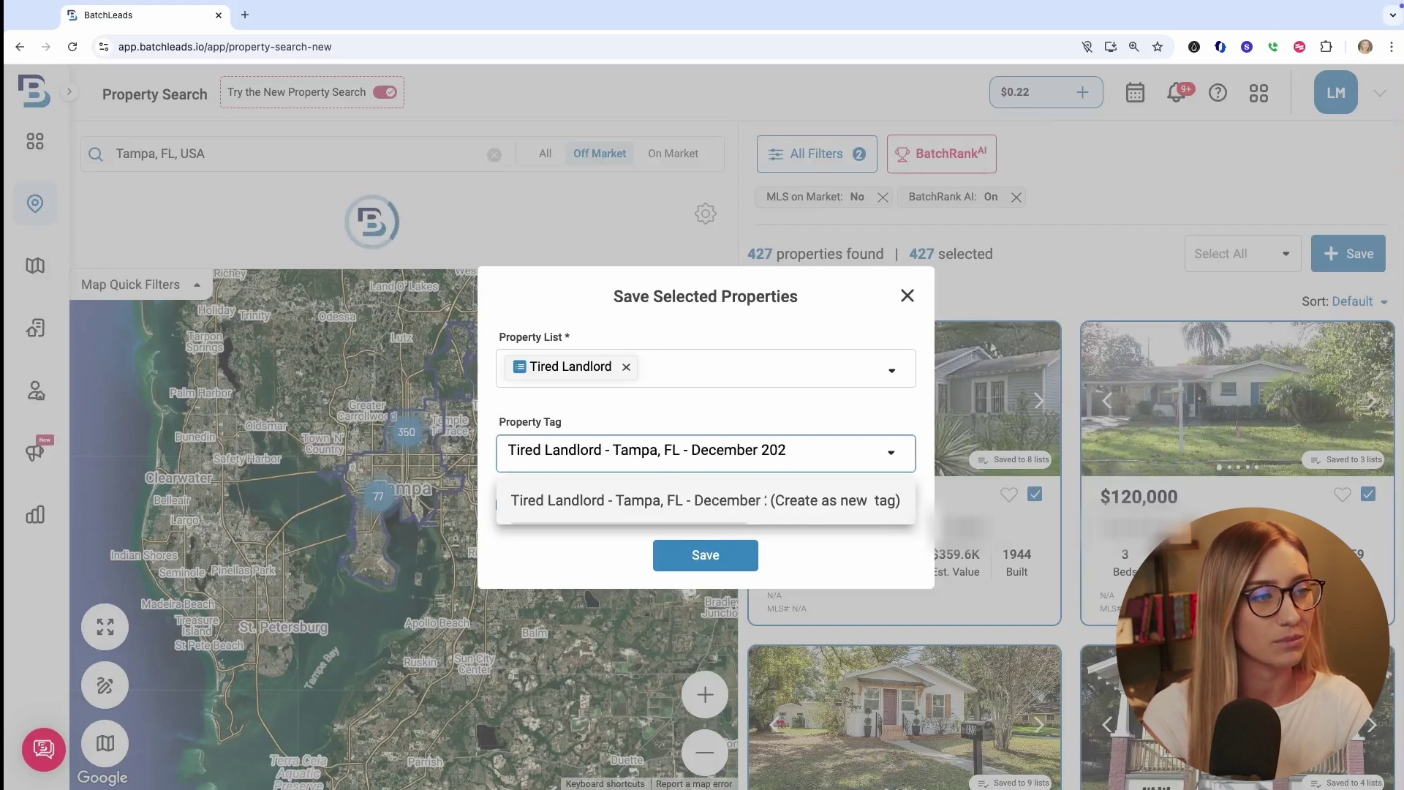
left_click(689, 501)
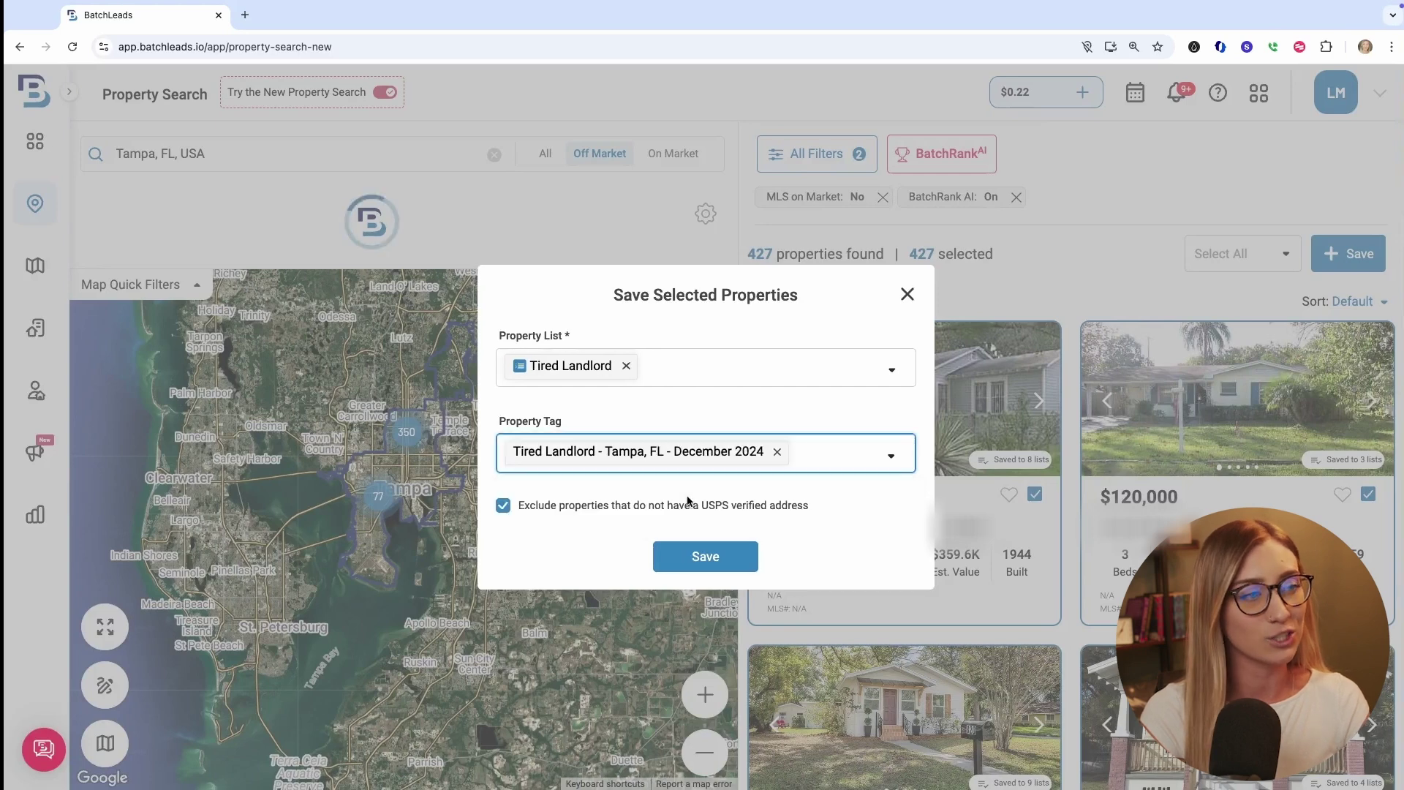
left_click(733, 556)
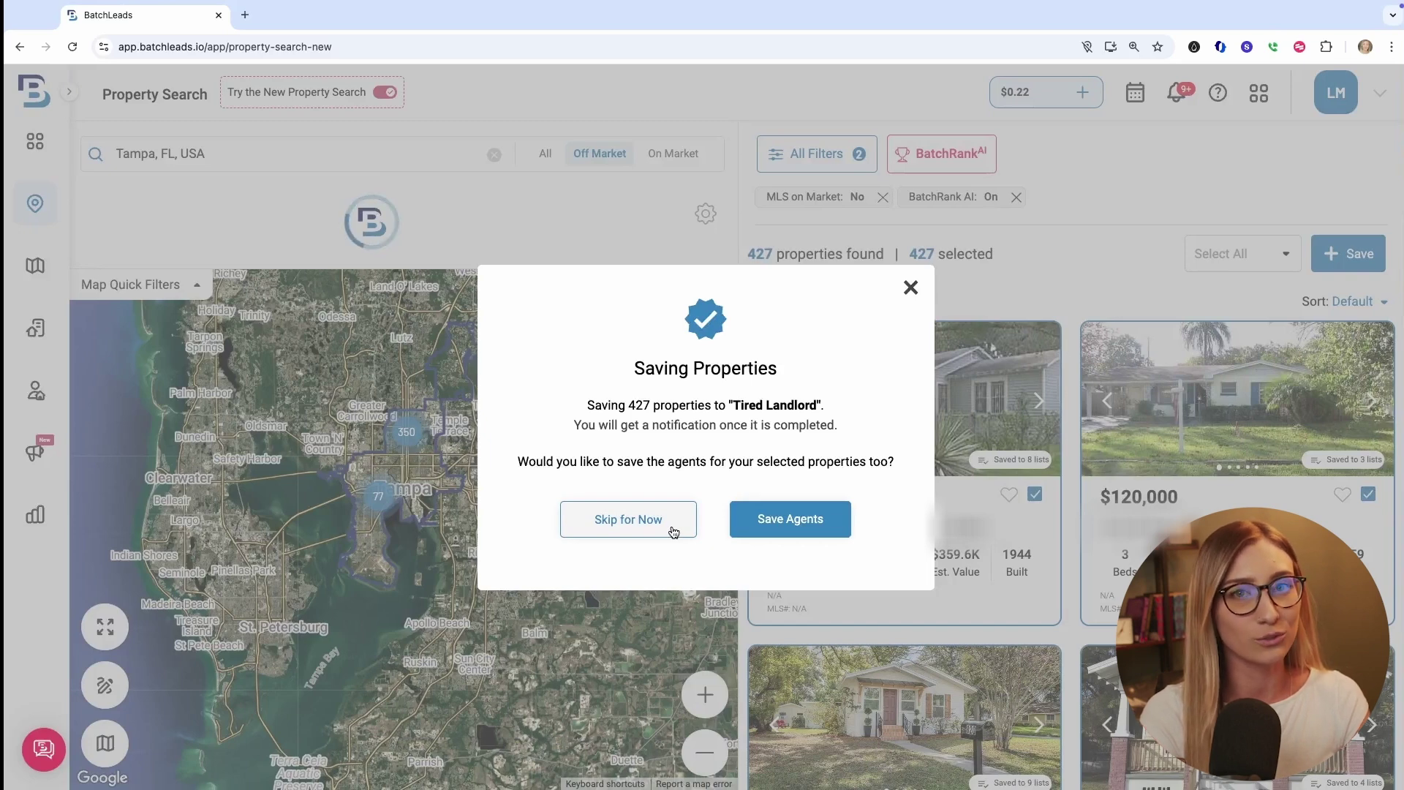
left_click(674, 532)
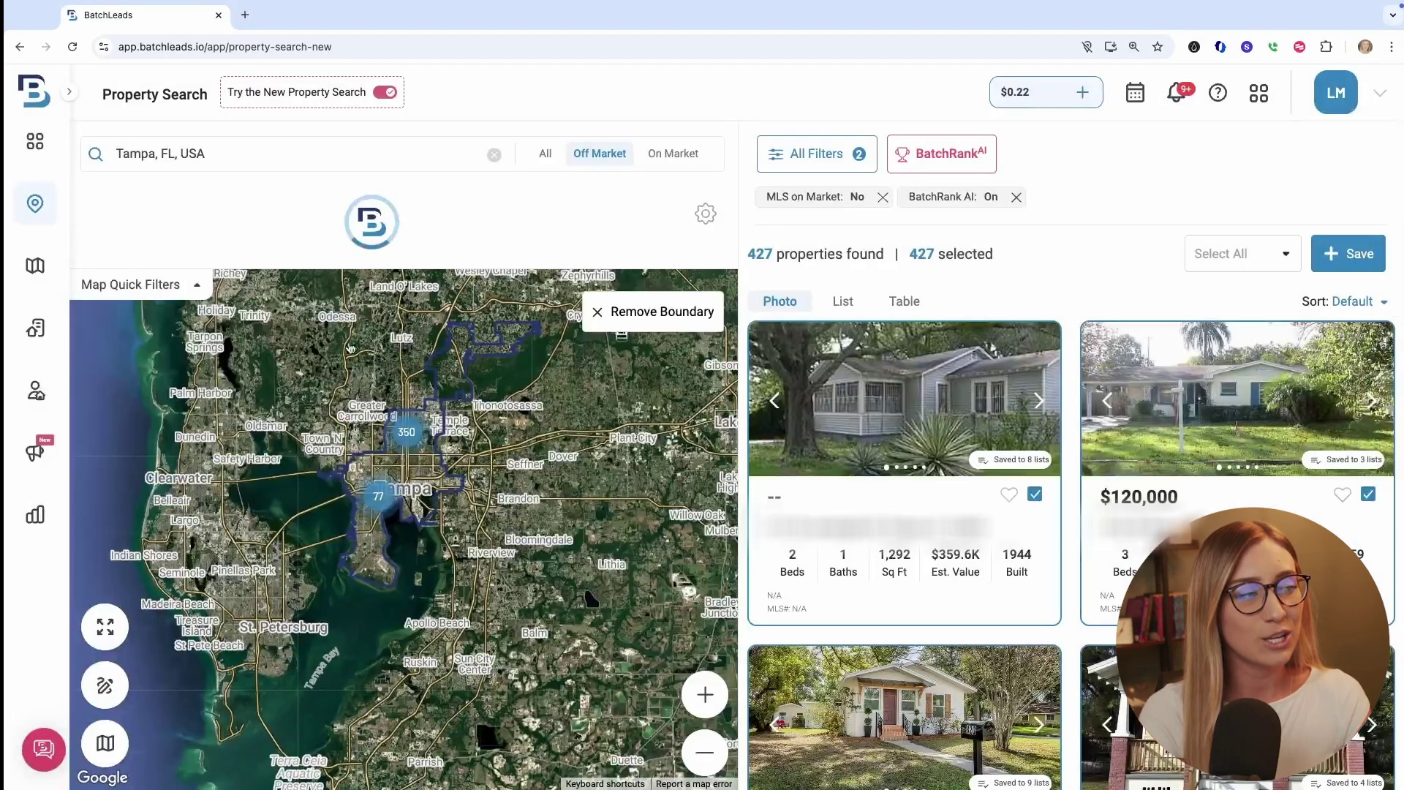
- Open the My Lists page to get to the saved properties
left_click(36, 329)
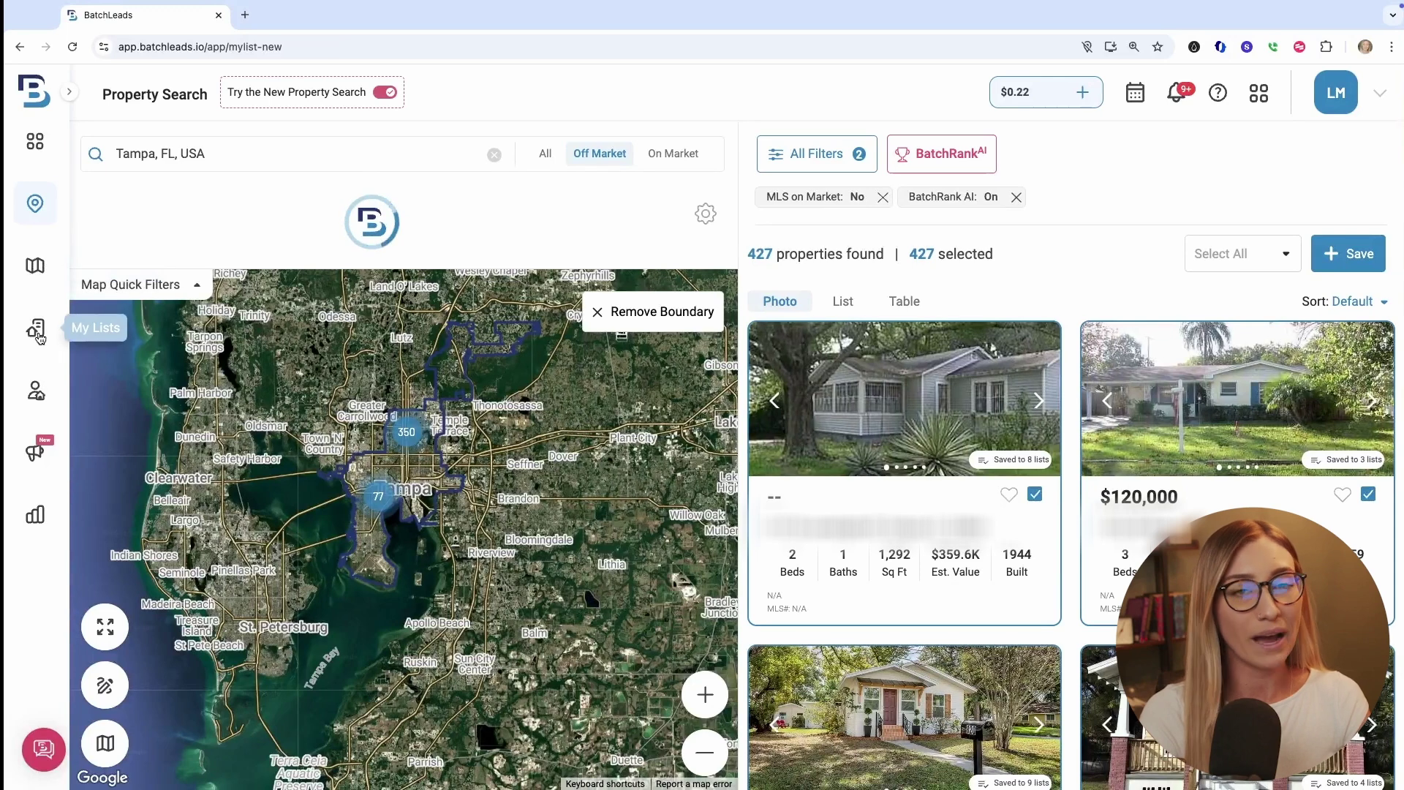
right_click(39, 335)
left_click(35, 331)
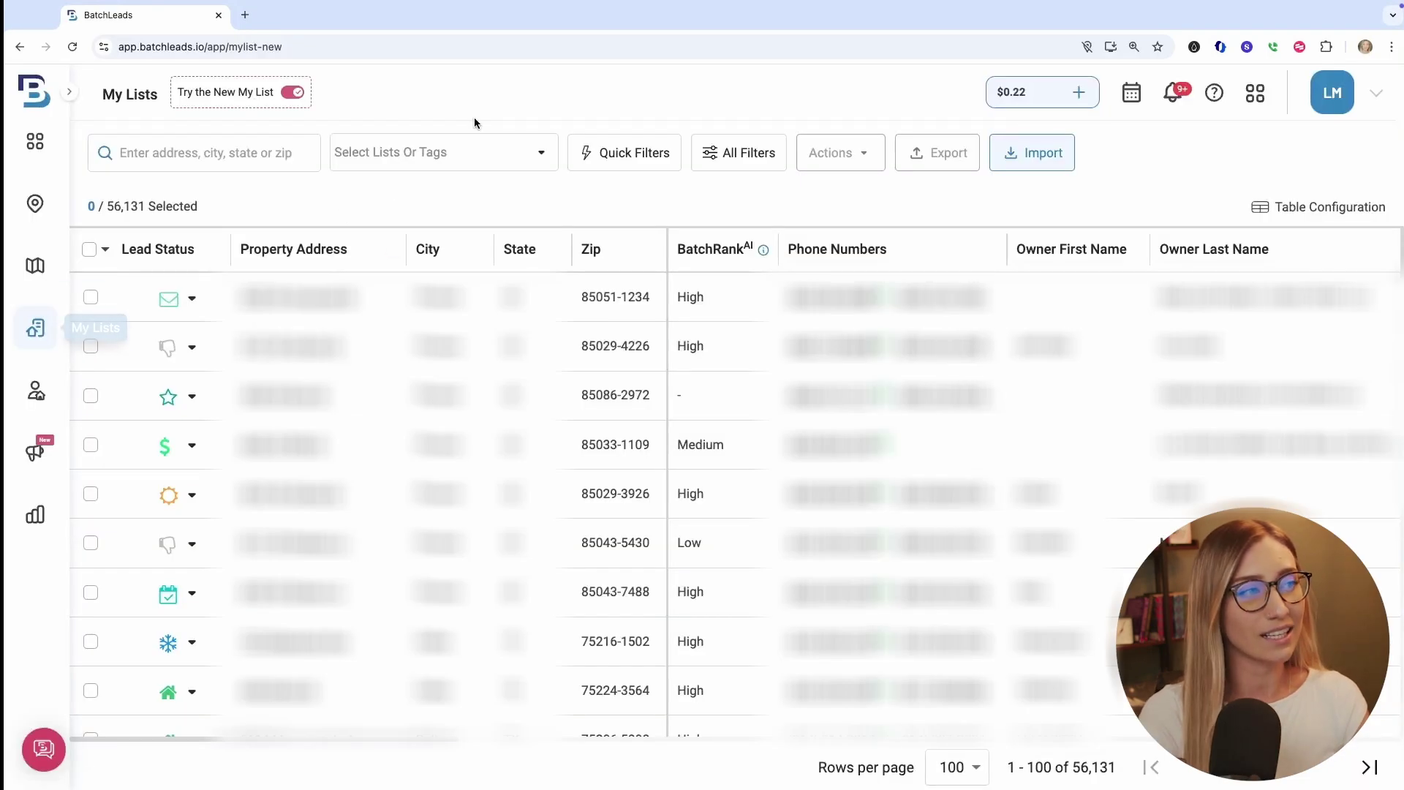
- Filter the saved properties by the tag "Tired Landlord - Tampa, FL - December 2024" and select all matching records
left_click(449, 153)
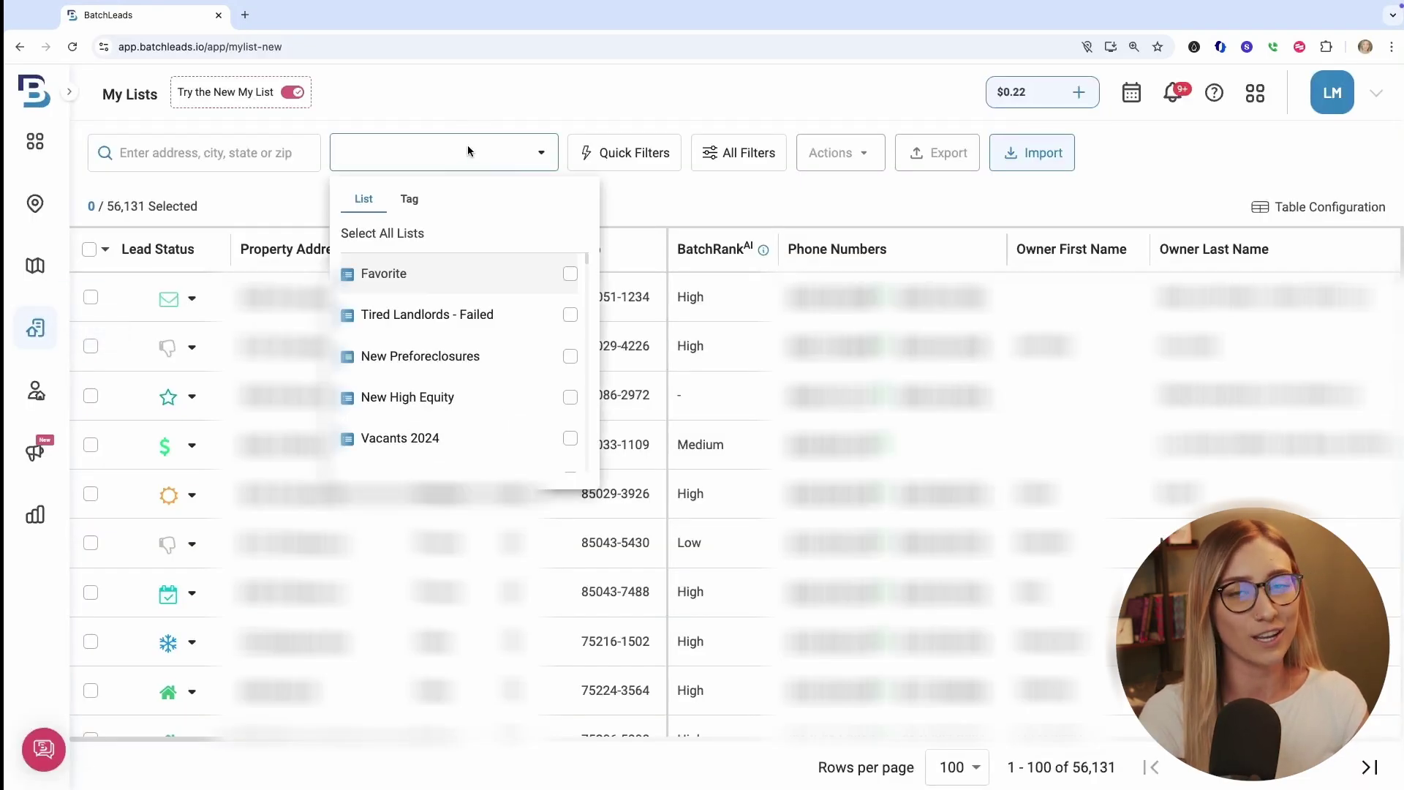
left_click(408, 201)
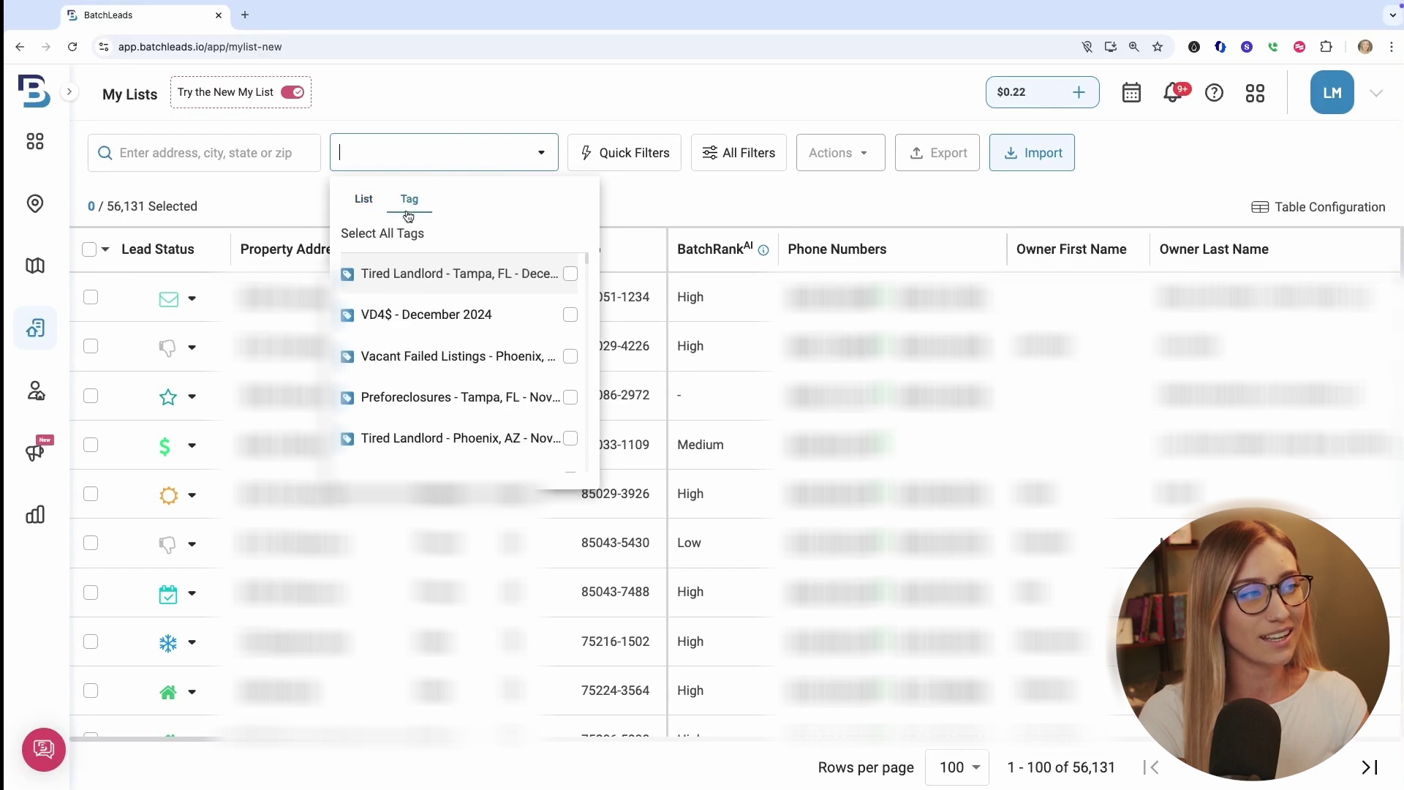
left_click(469, 287)
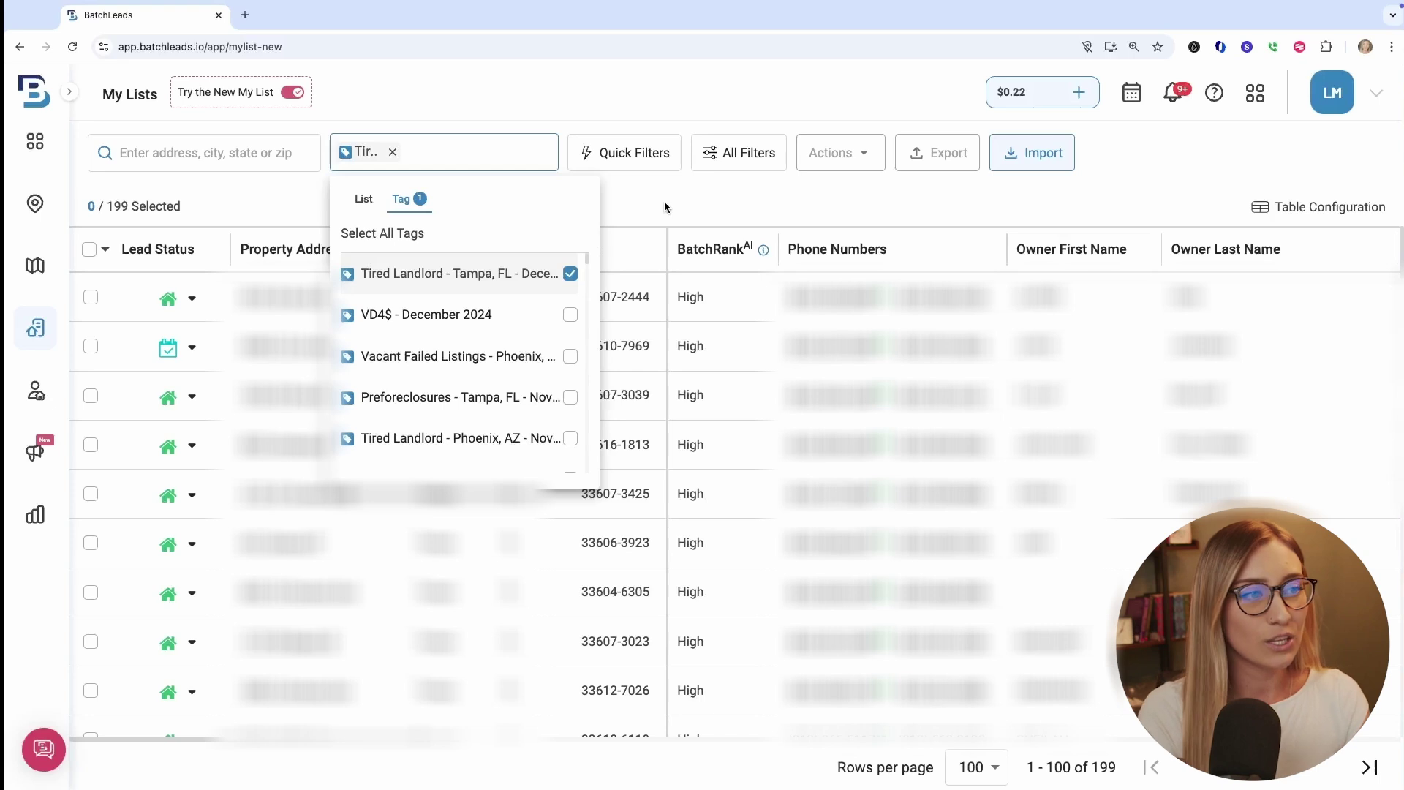
left_click(666, 207)
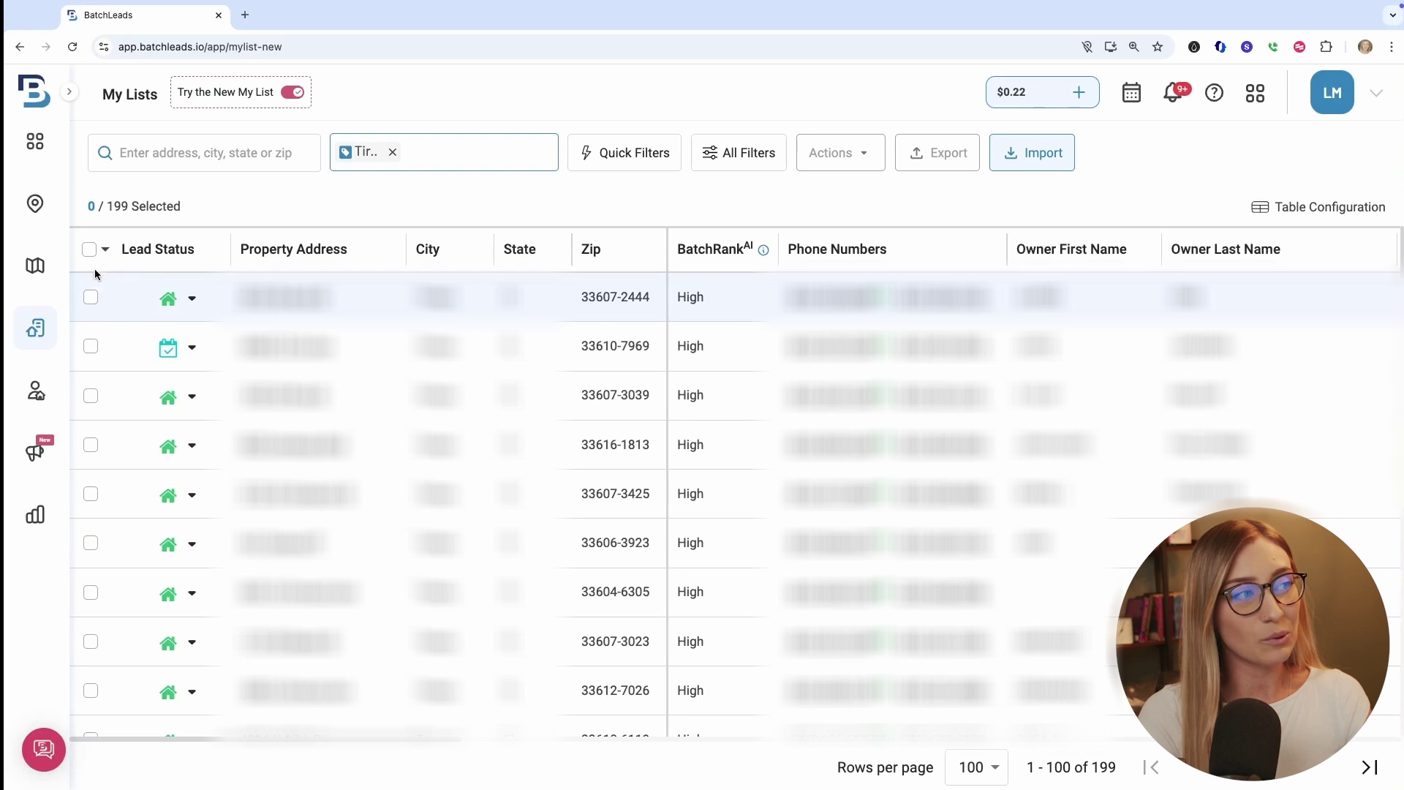
left_click(90, 250)
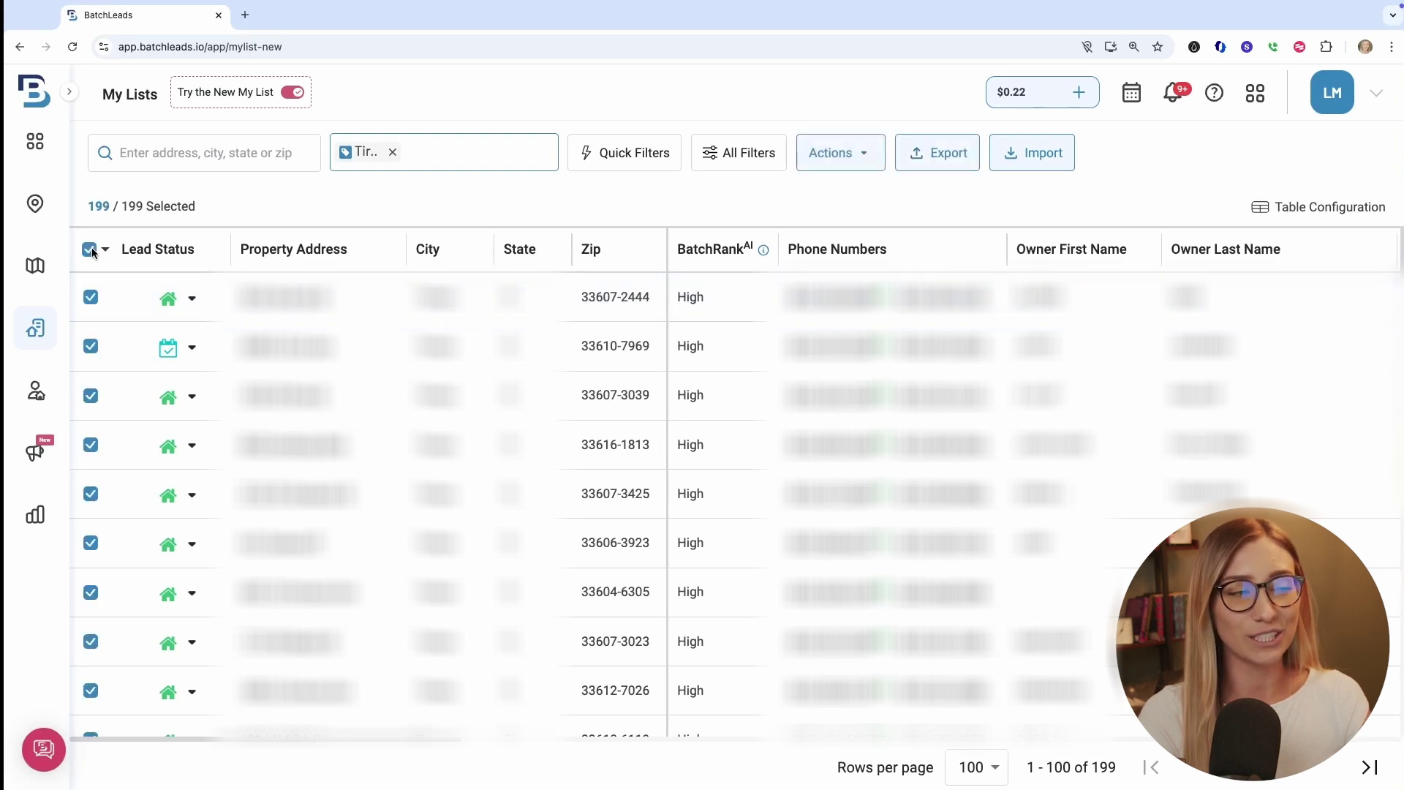
- Review the bulk actions available for the selected properties and the quick filter categories
left_click(852, 168)
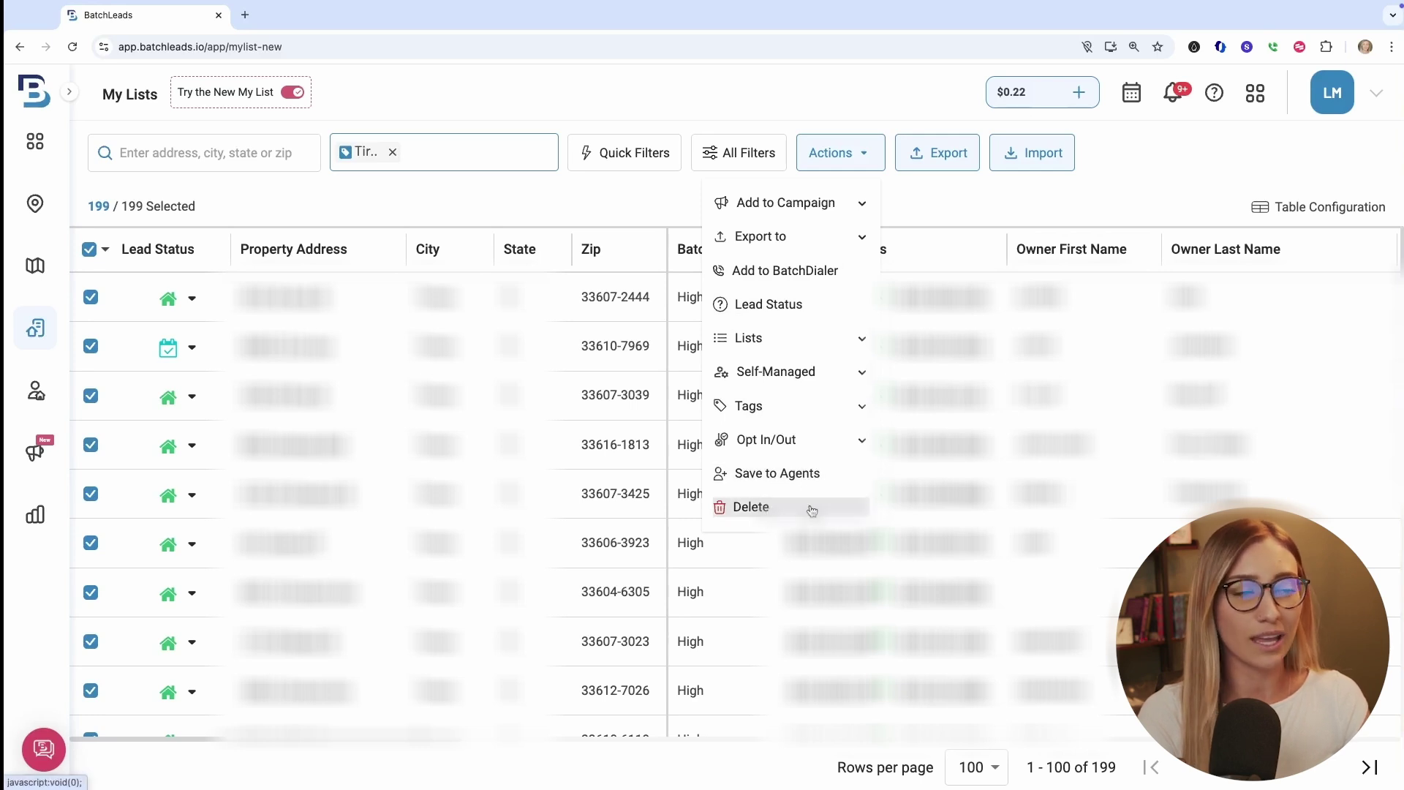
left_click(1005, 197)
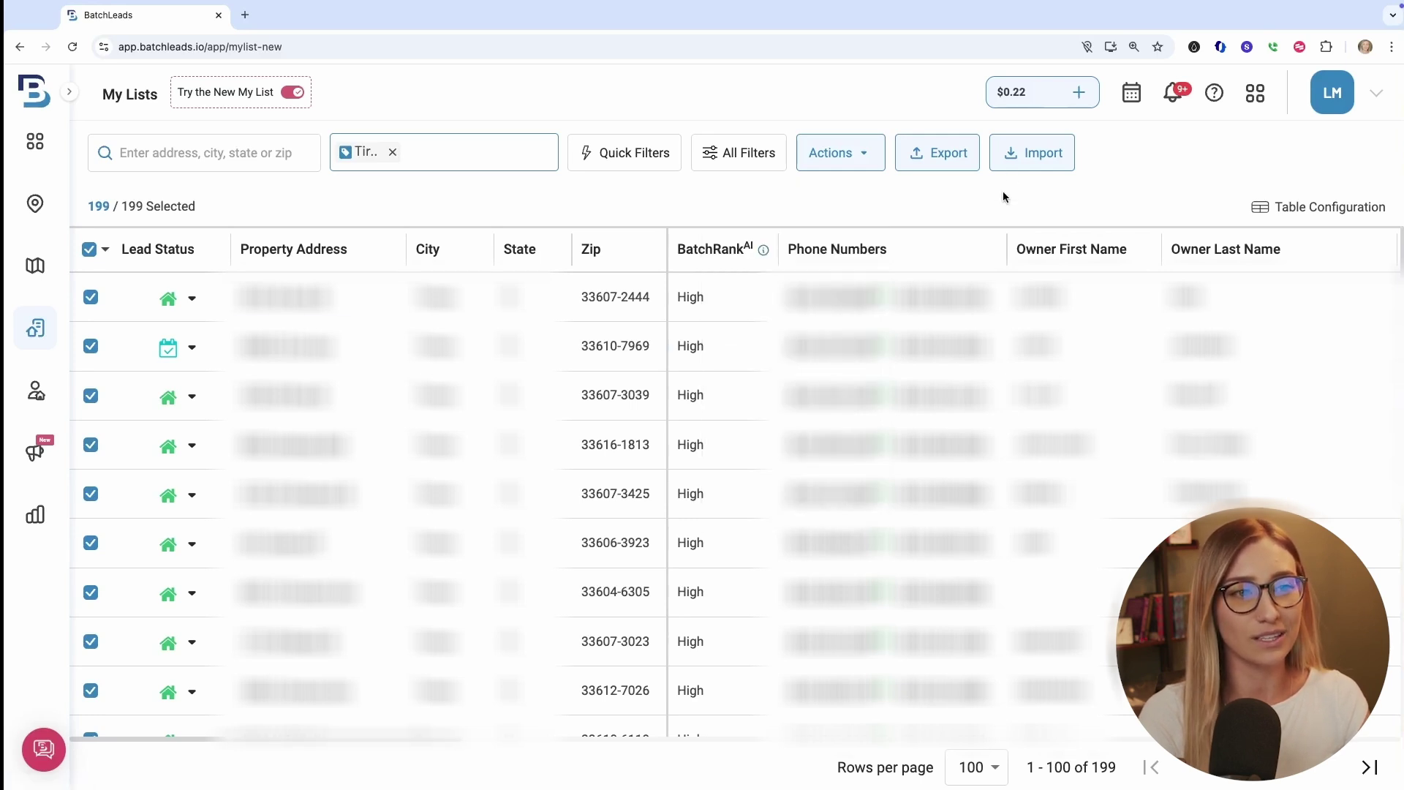
left_click(660, 152)
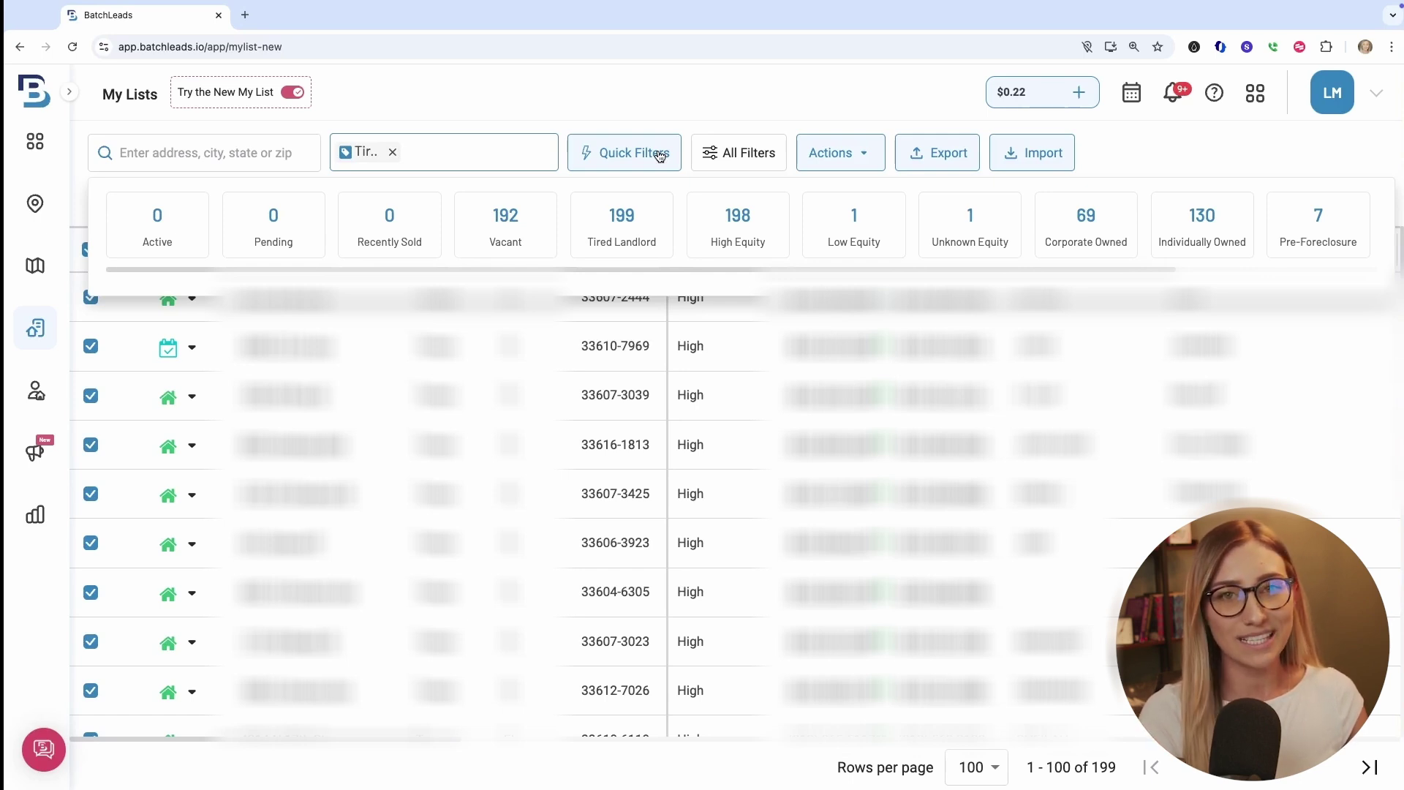
left_click(661, 155)
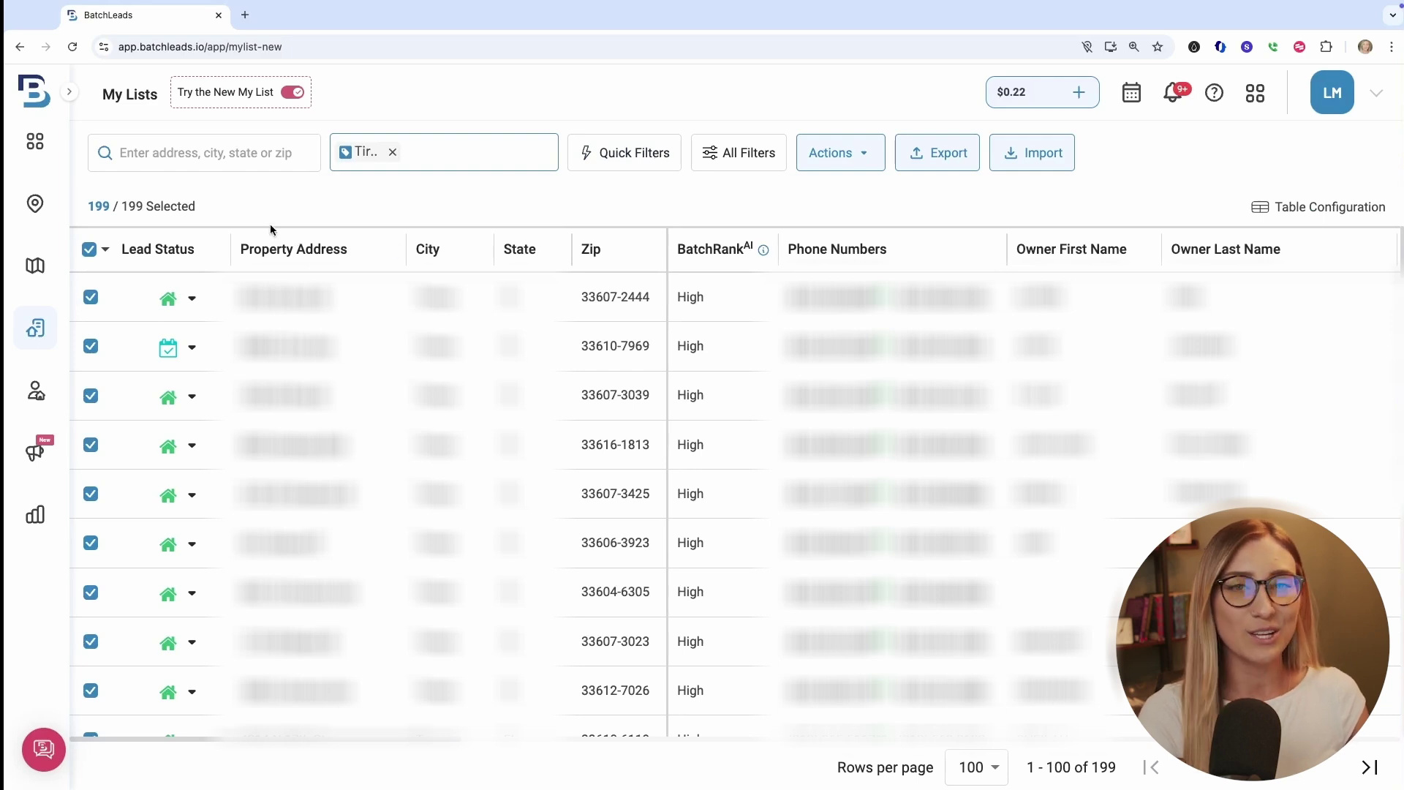
- Start an Excel export of the selected properties, keeping the default set of data columns
left_click(937, 159)
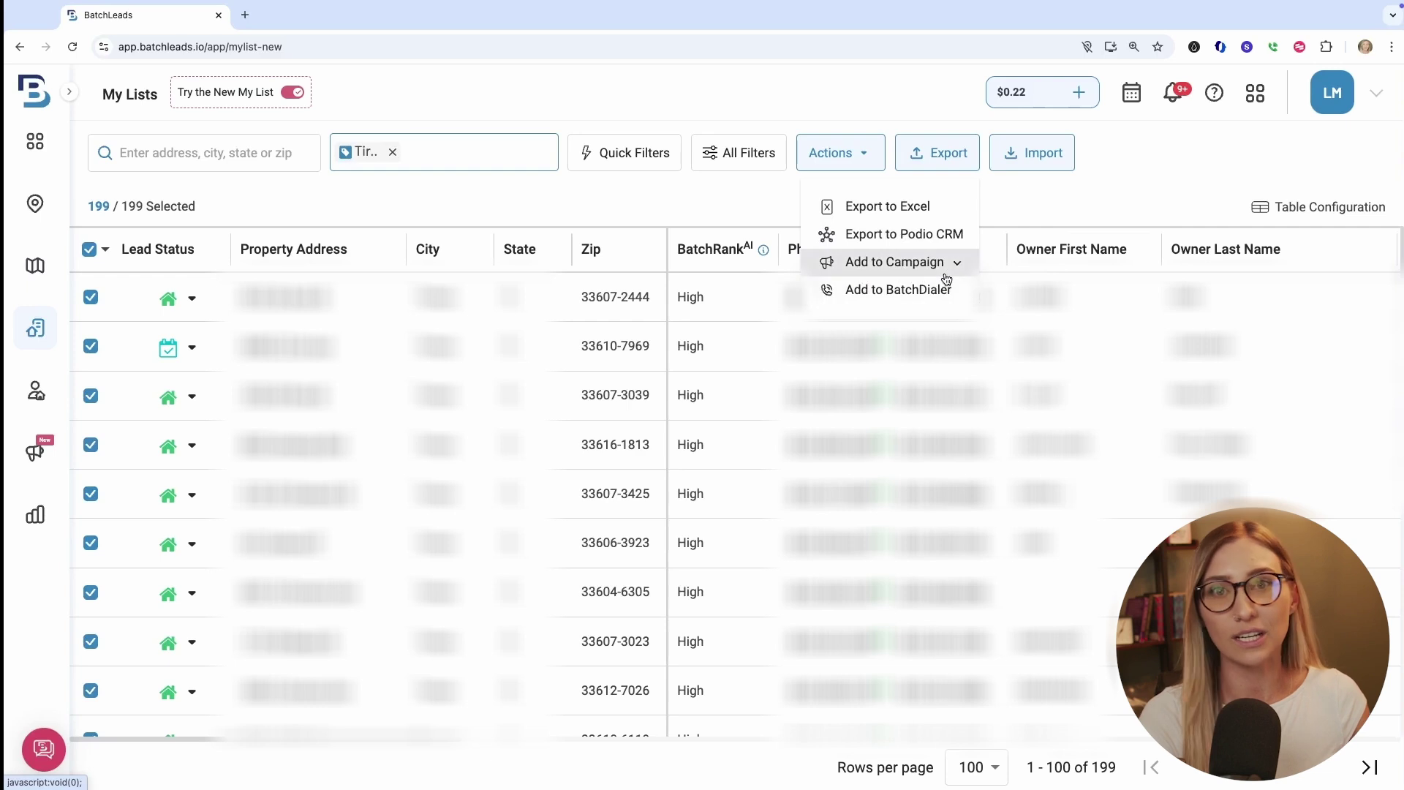
left_click(947, 212)
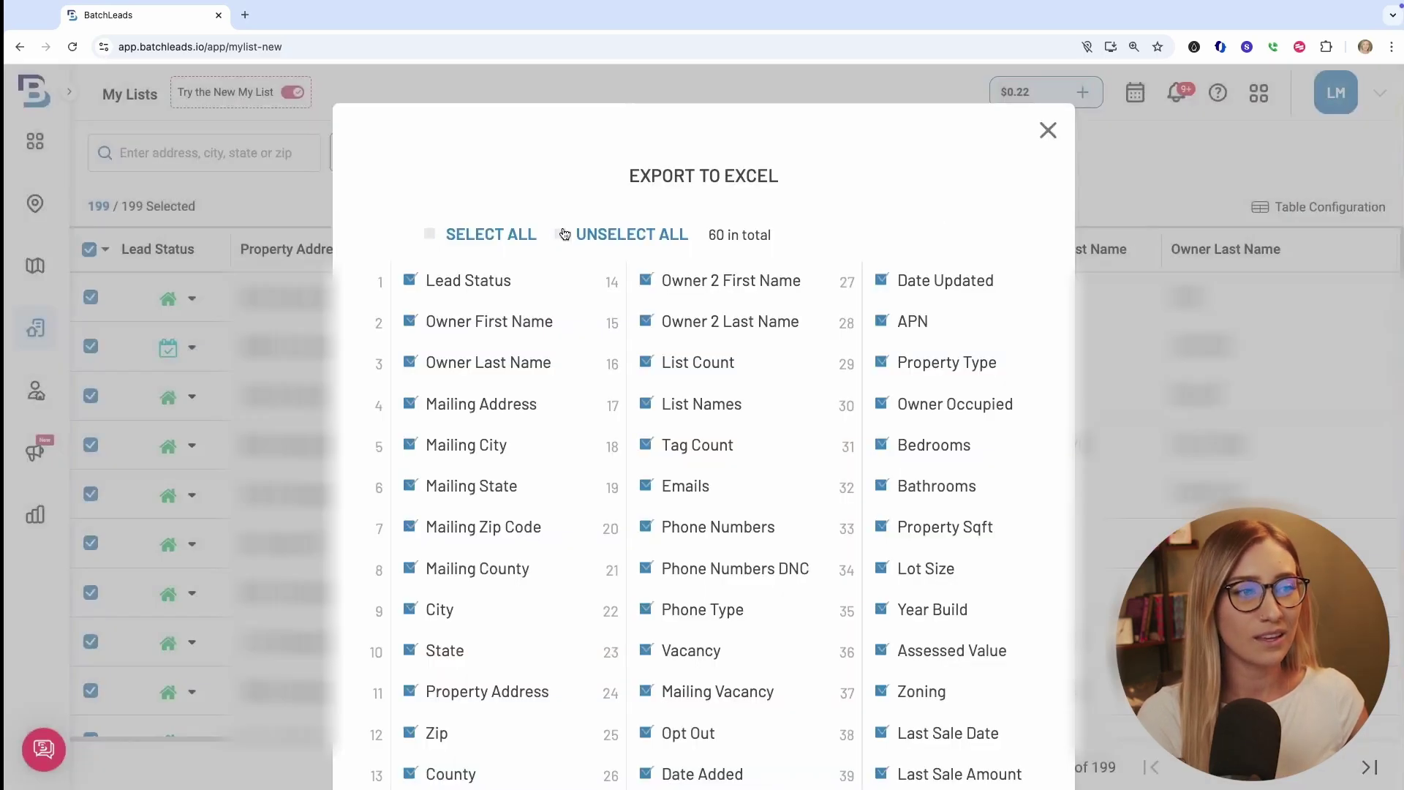
scroll(702, 285, "down", 2)
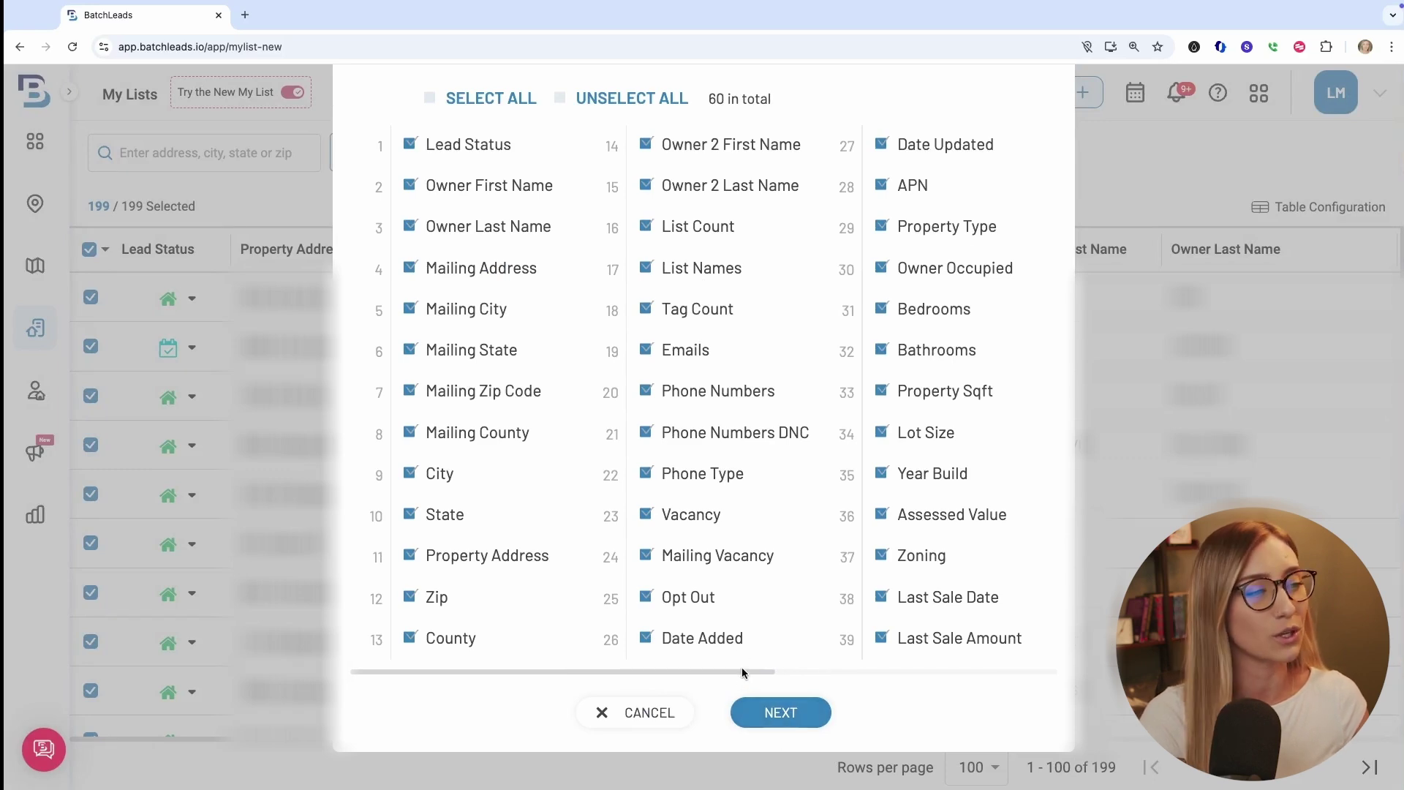
left_click_drag(764, 671, 1042, 686)
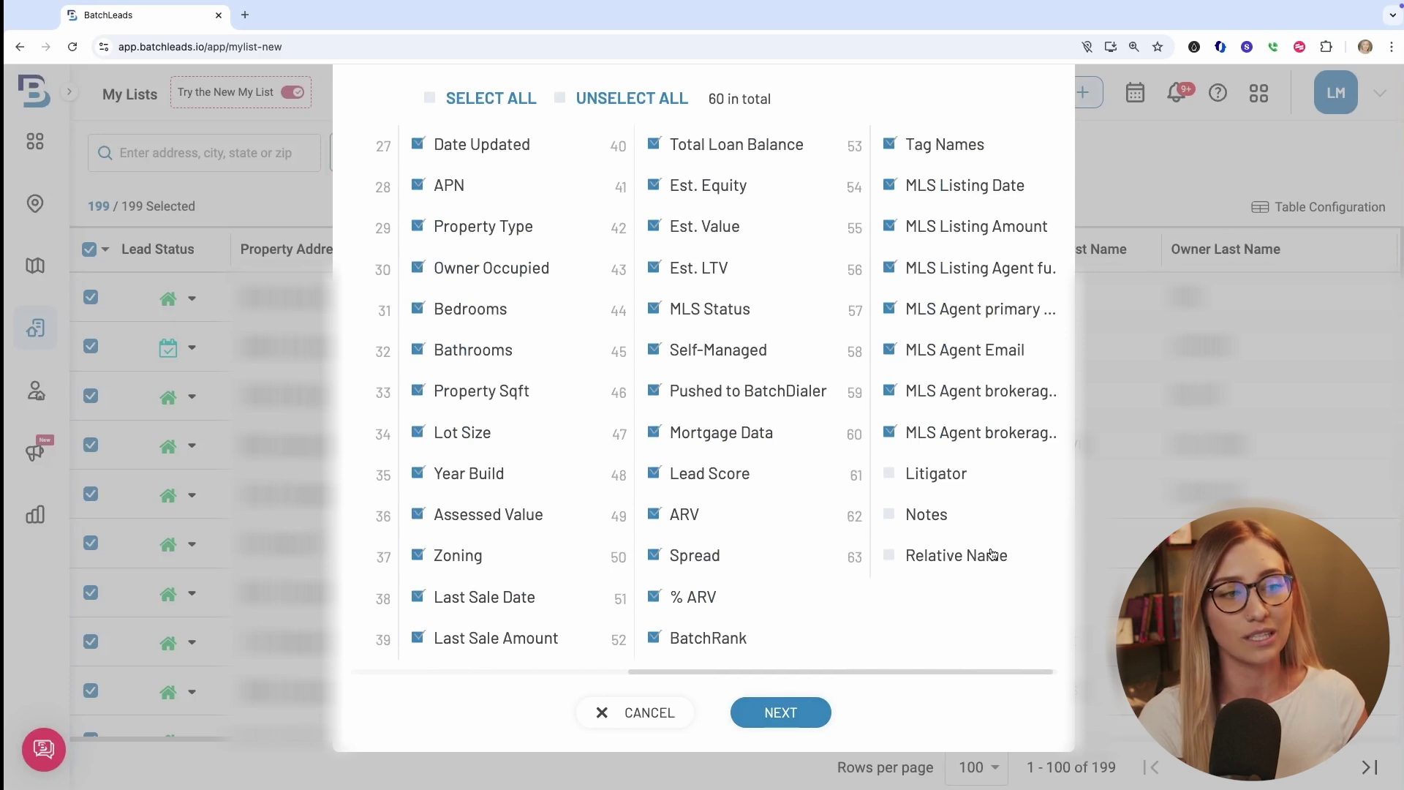
left_click(805, 713)
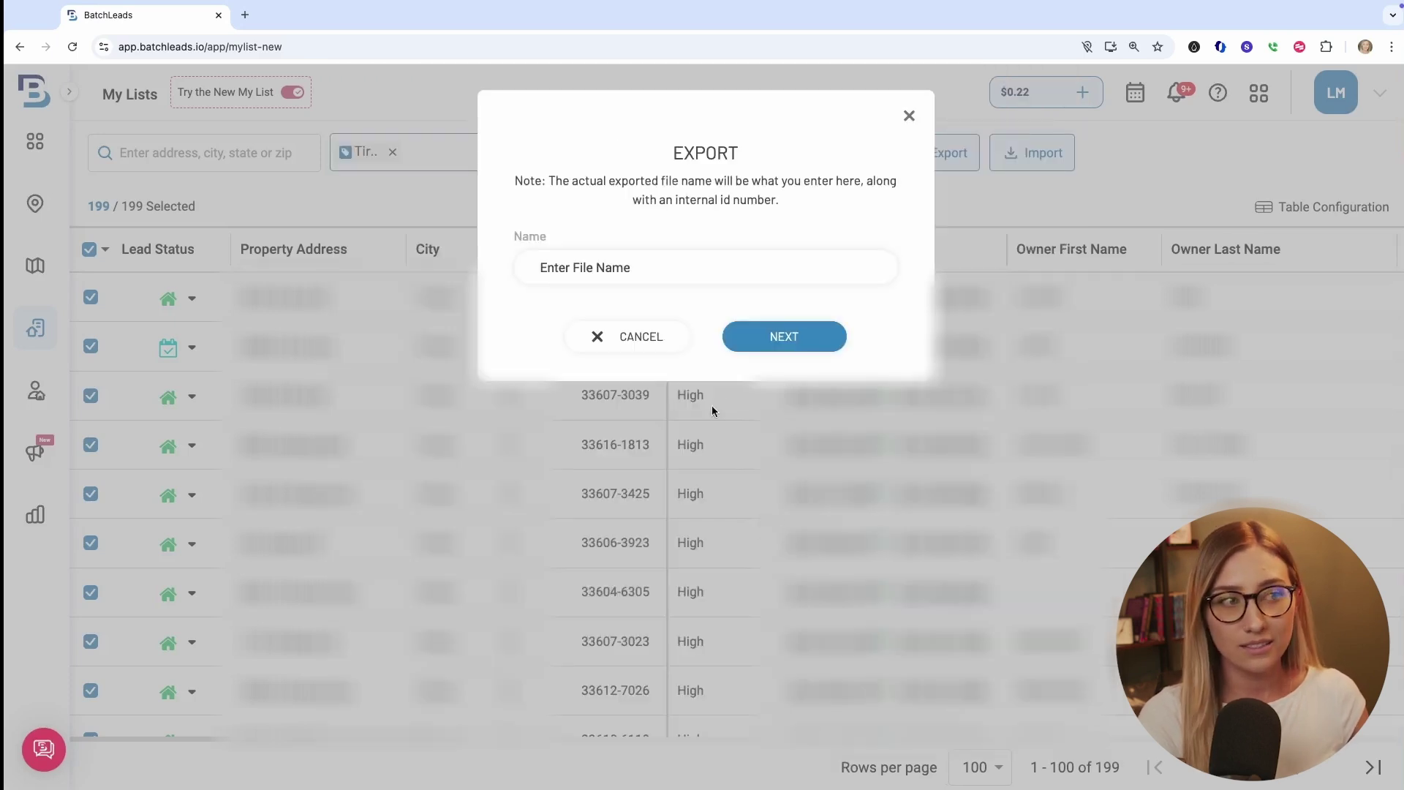
- Name the export file "tampa" and submit the export without tagging it
left_click(680, 261)
type("tamopa")
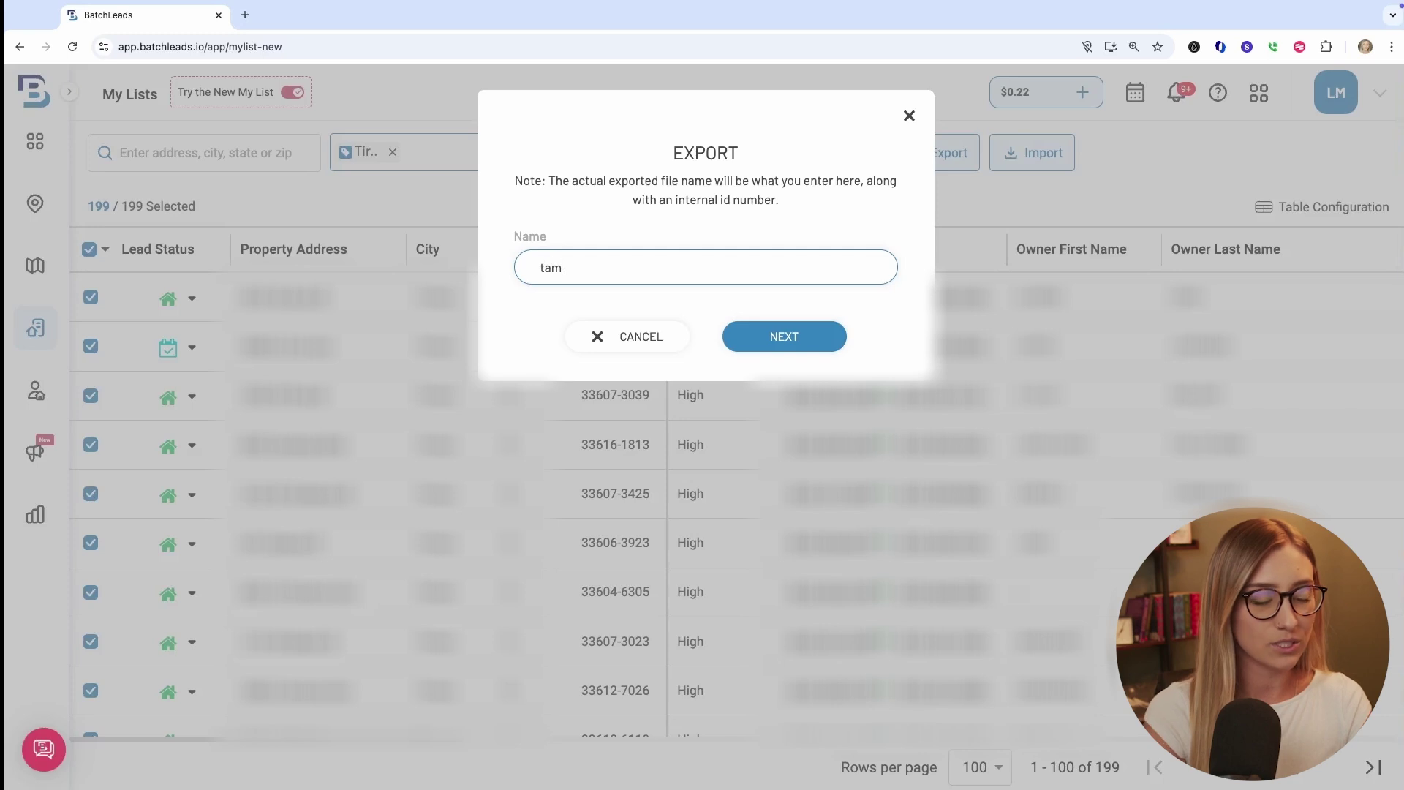
key("BackSpace")
key("BackSpace")
type("a")
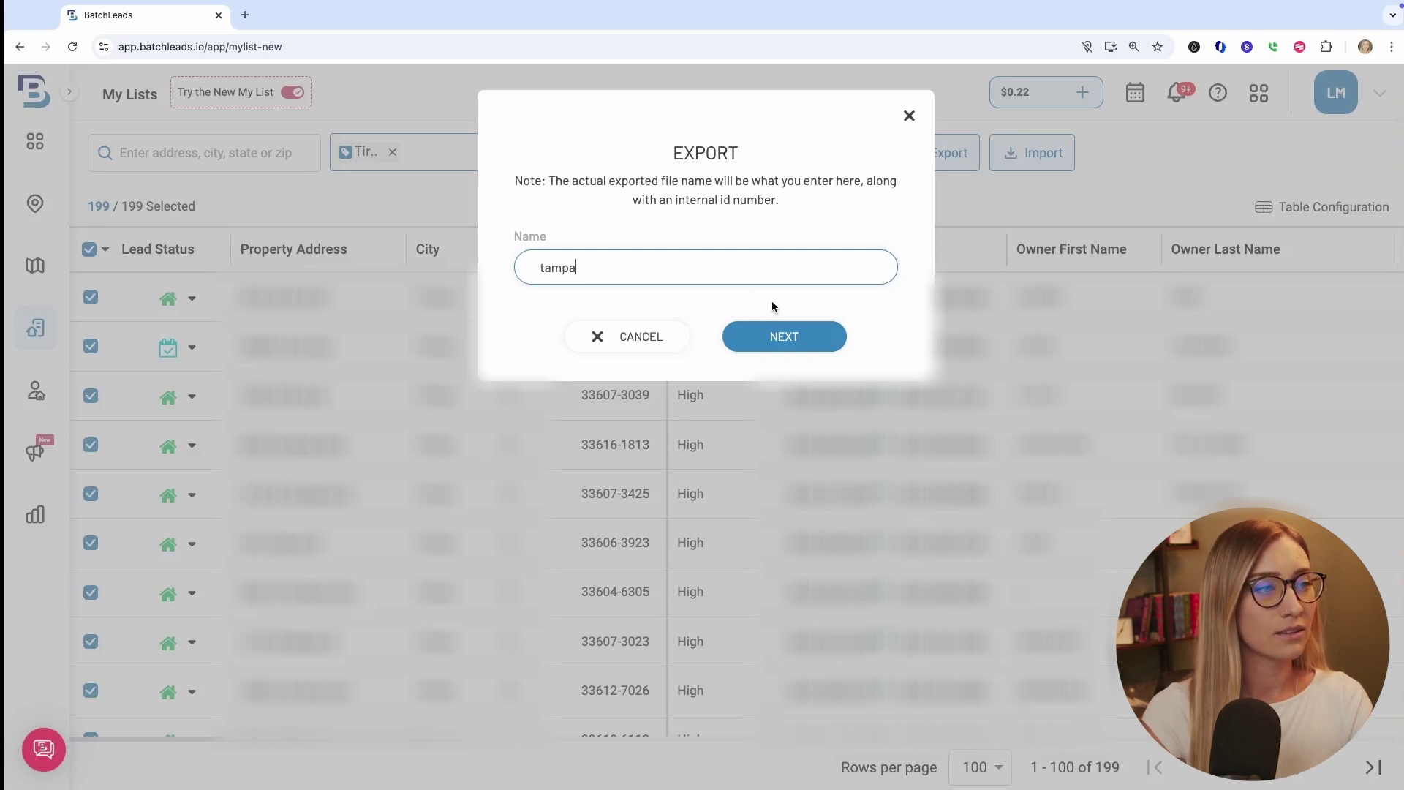
left_click(773, 340)
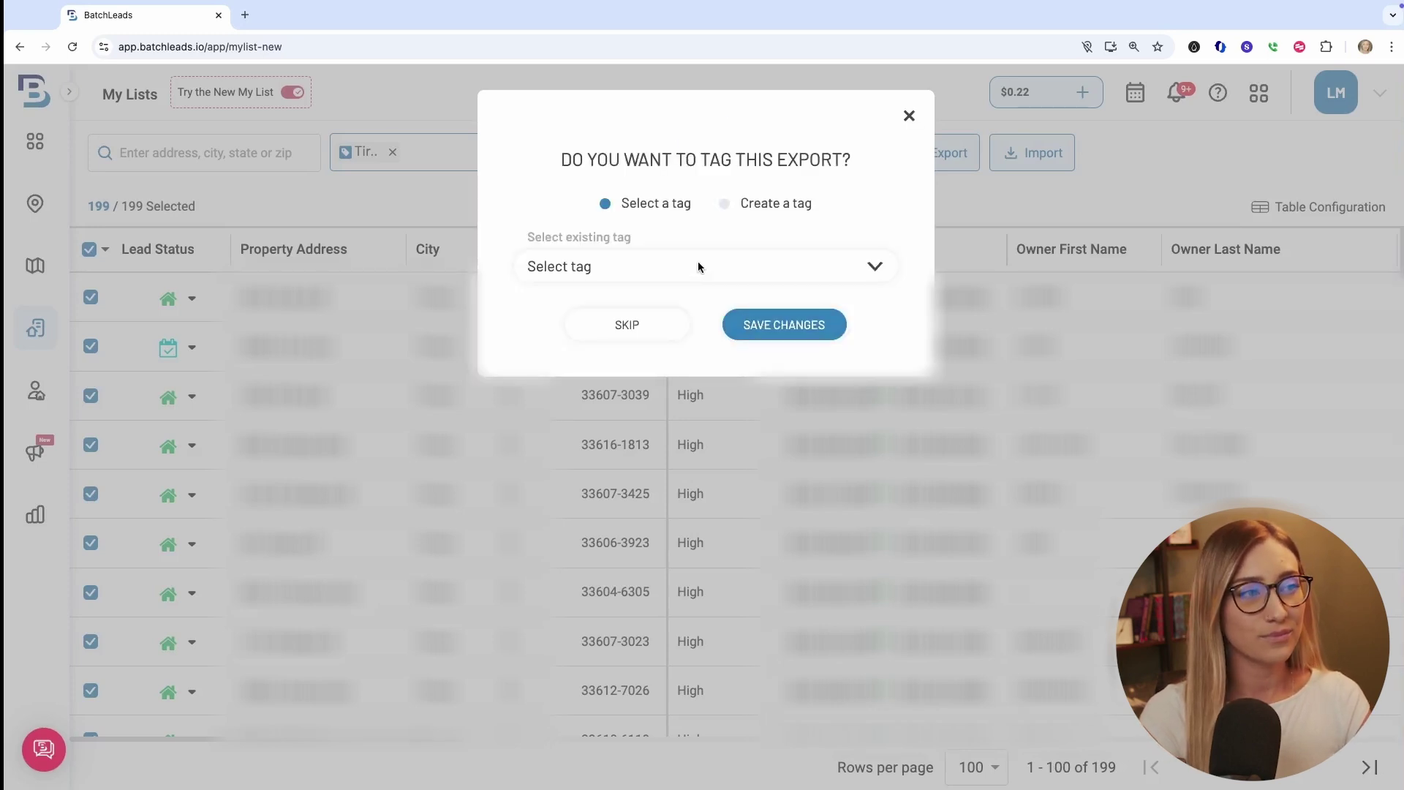
left_click(652, 330)
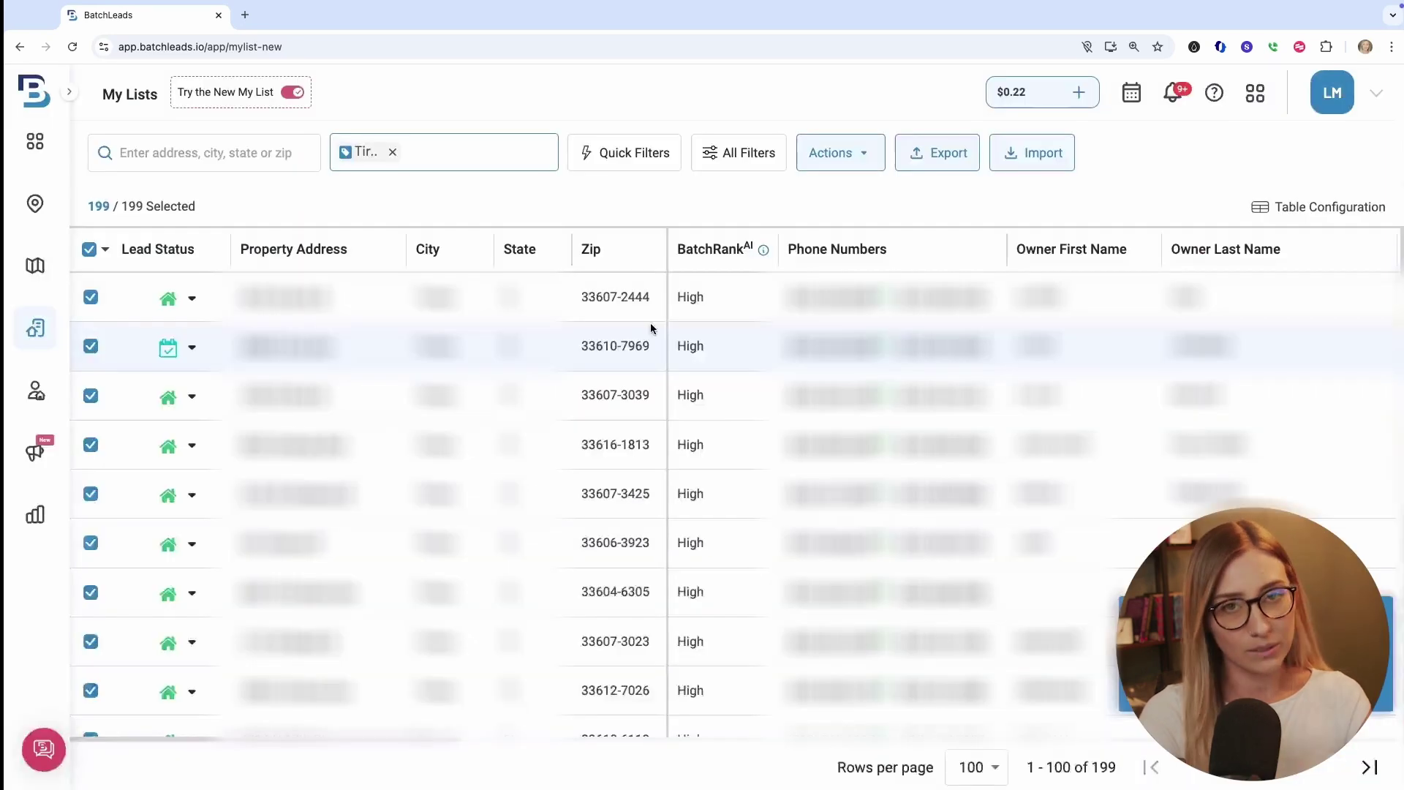
- Check the property save and export logs in the Save / Export report, and return to My Lists
left_click(36, 516)
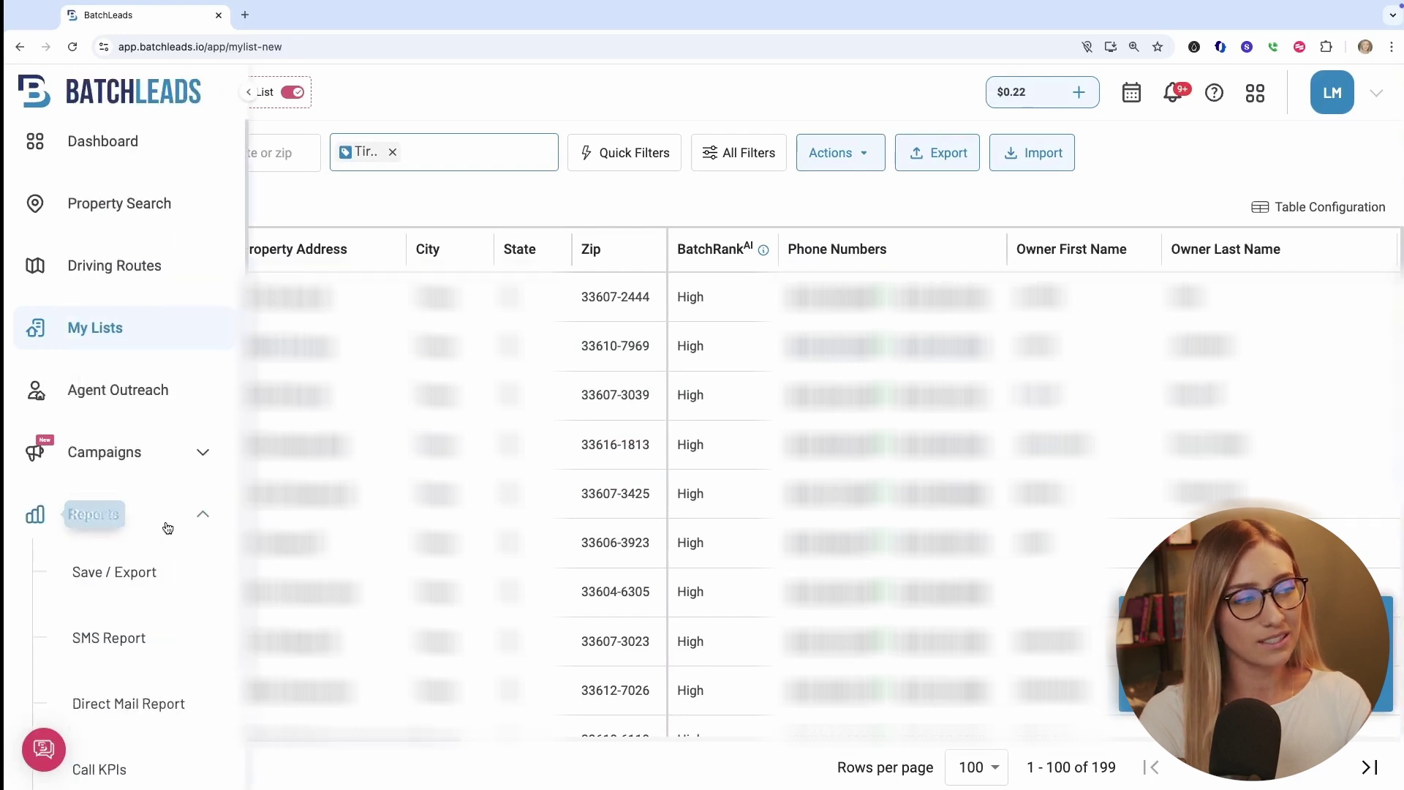
left_click(122, 573)
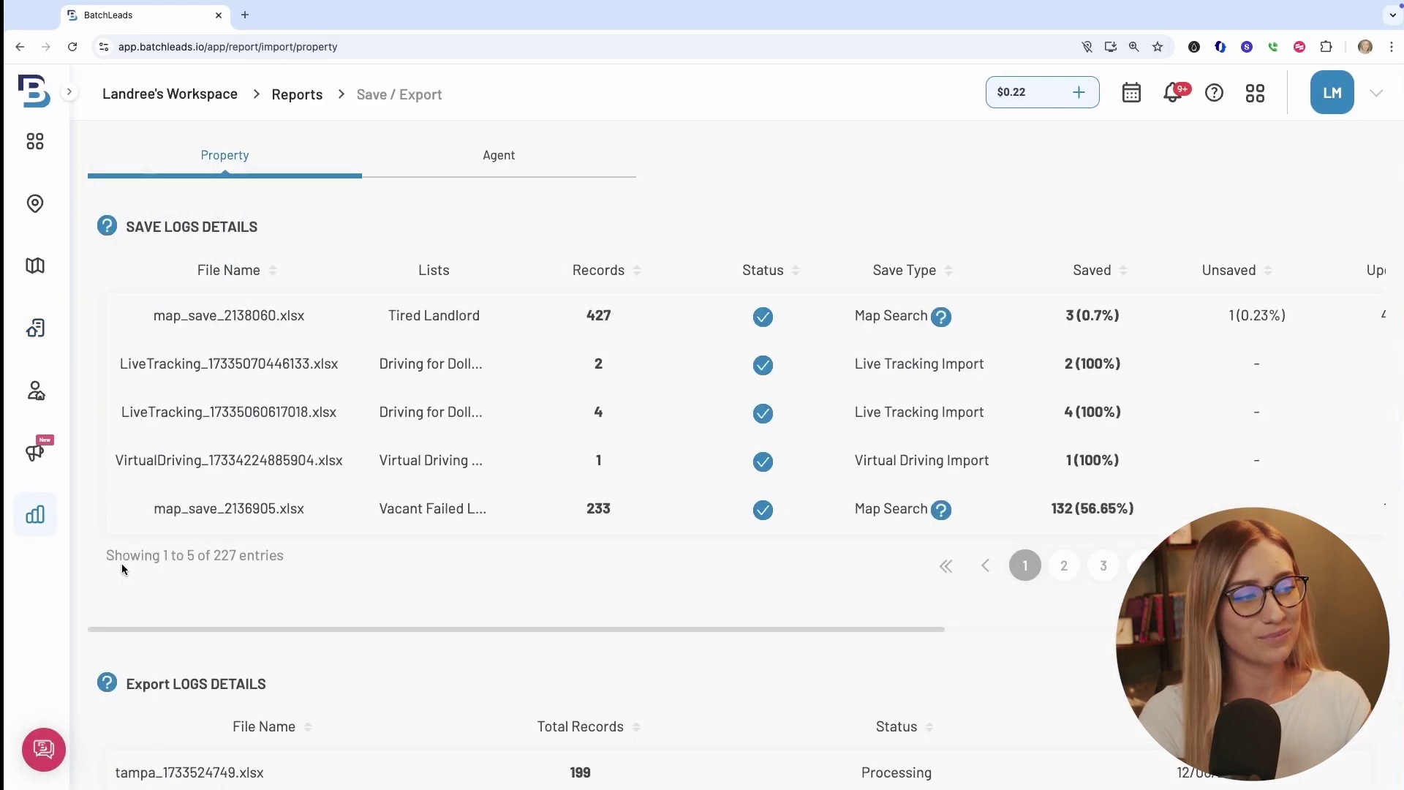
scroll(204, 430, "down", 1)
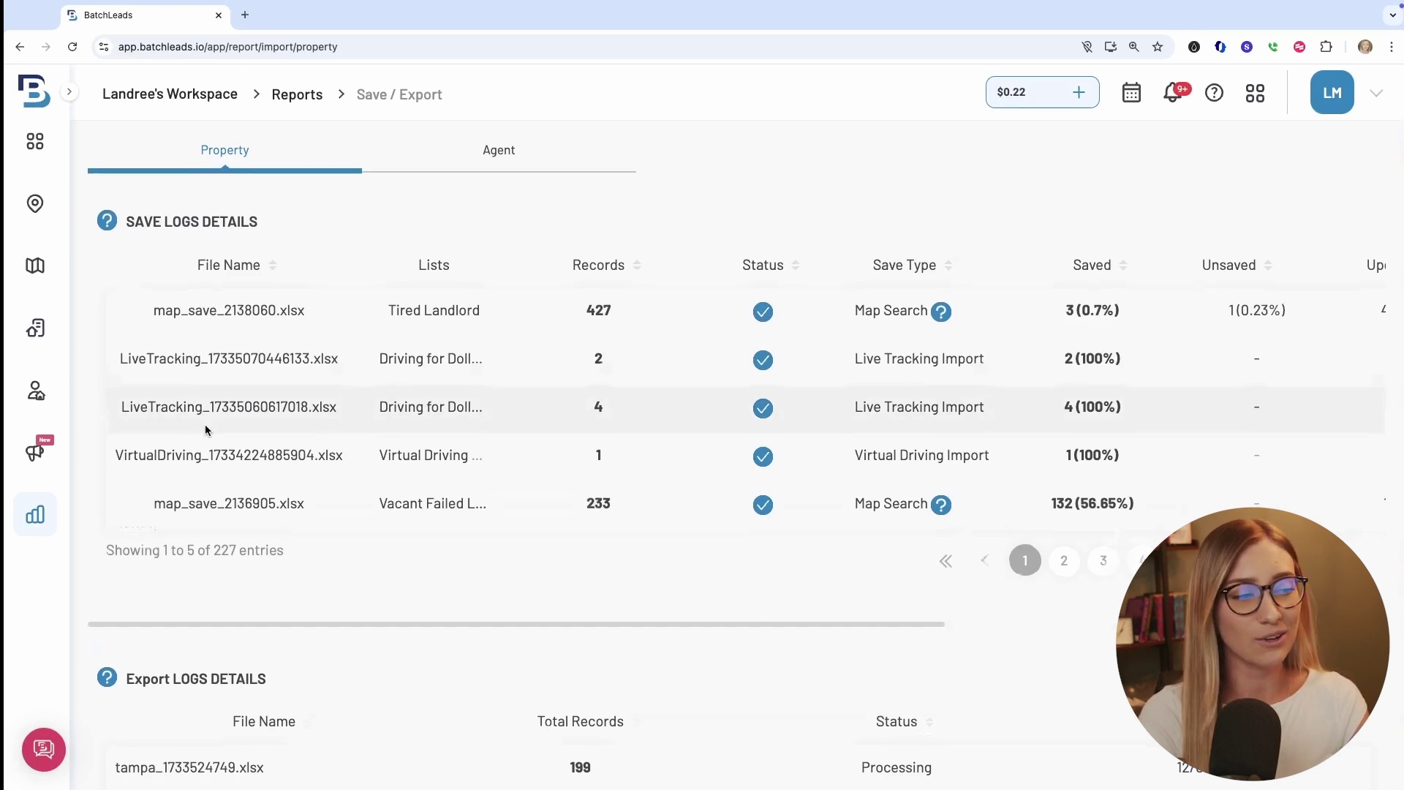
scroll(205, 430, "down", 3)
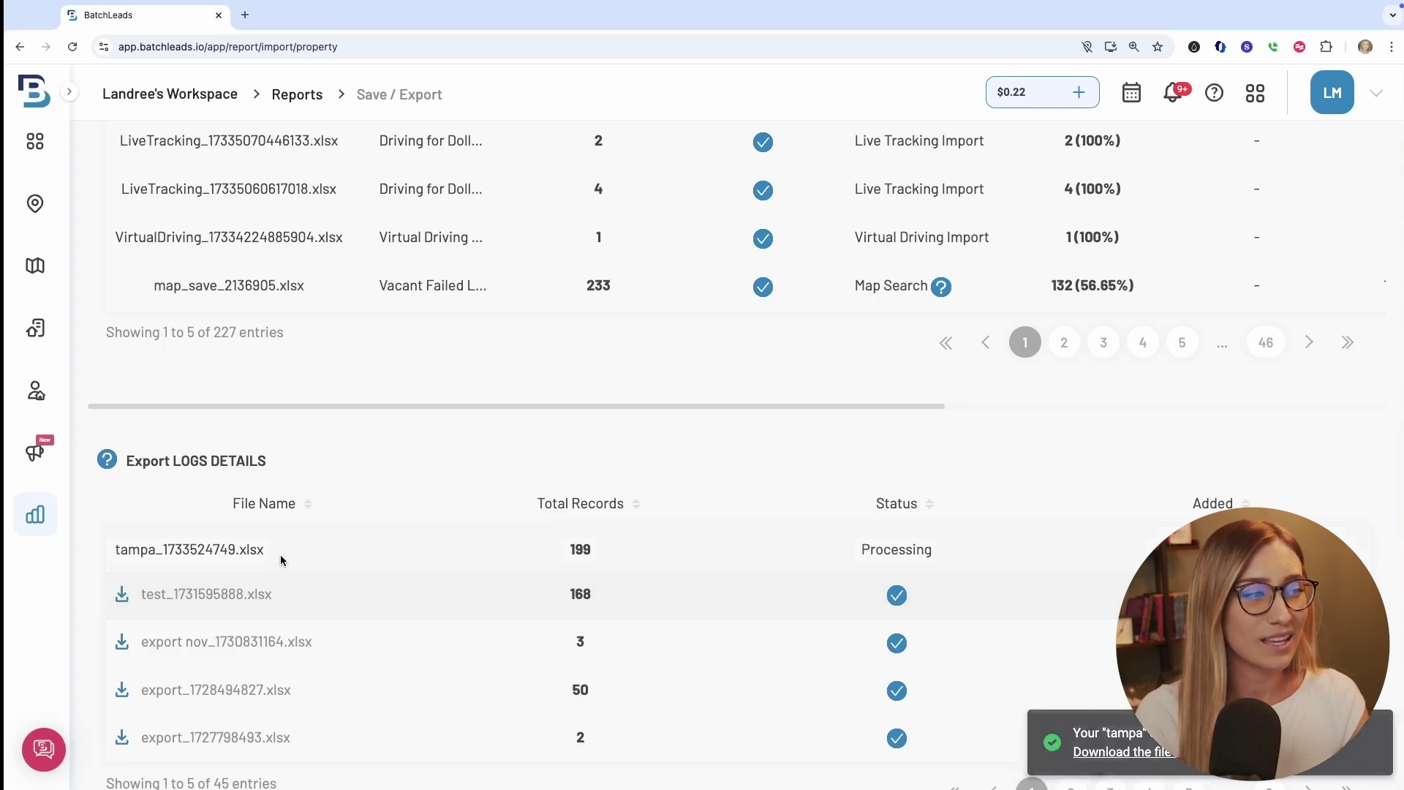
scroll(279, 555, "up", 3)
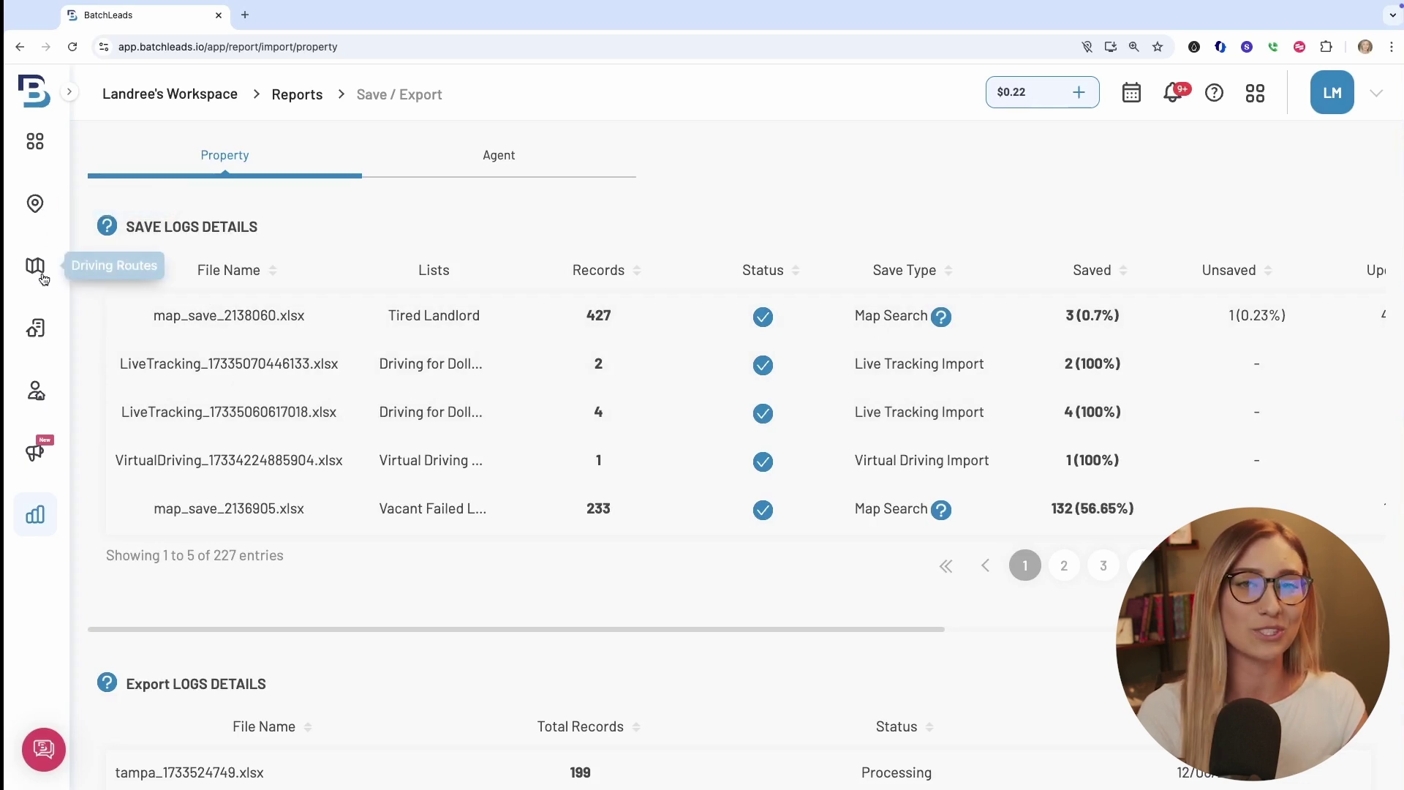
left_click(35, 327)
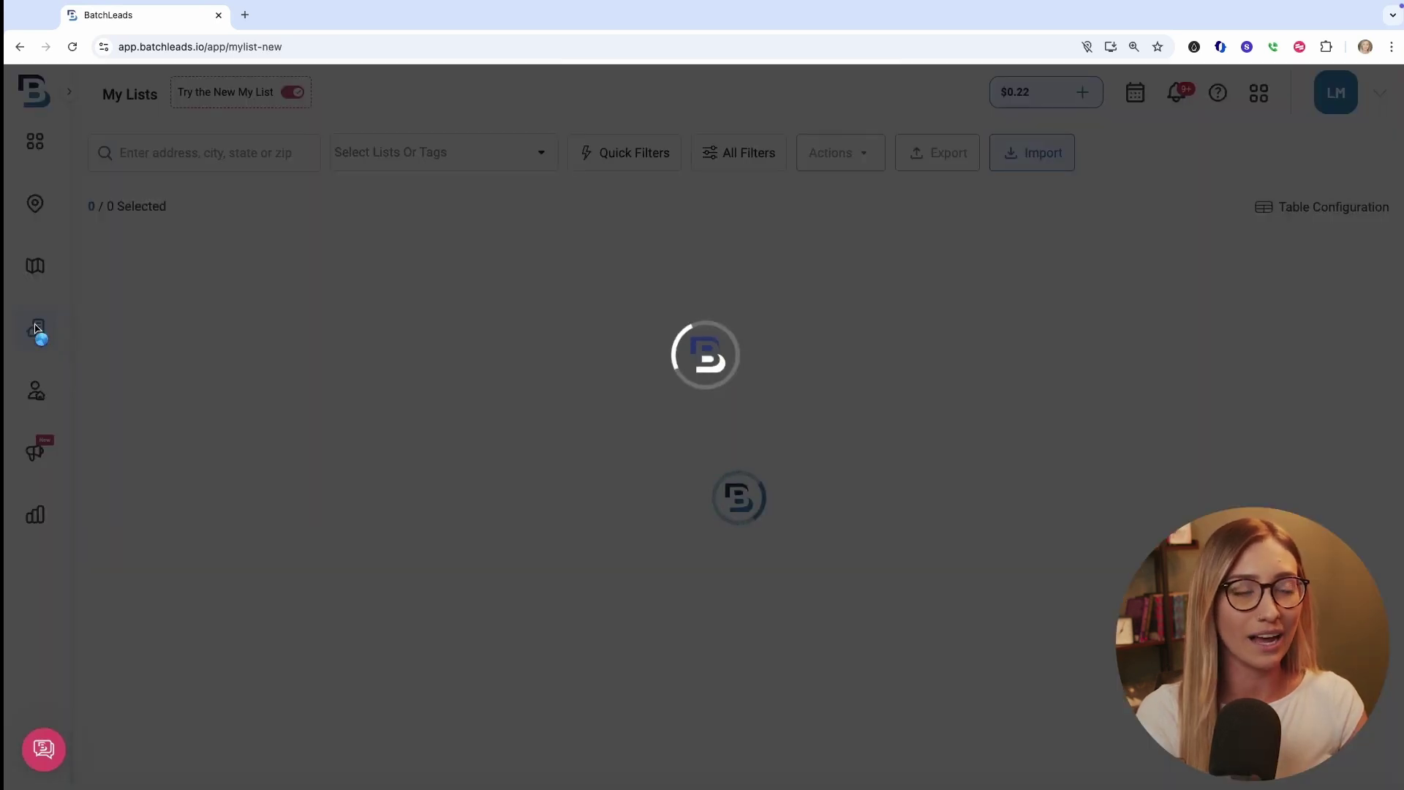